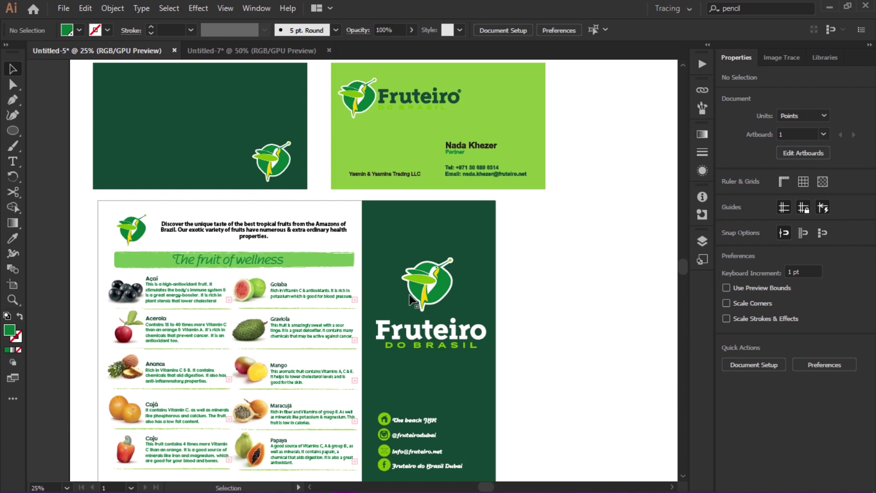
Step: Start a global edit of the bird logo on the flyer's dark green panel, matching appearance across all artboards
left_click_drag(487, 294, 513, 256)
left_click(457, 245)
left_click_drag(599, 235, 563, 329)
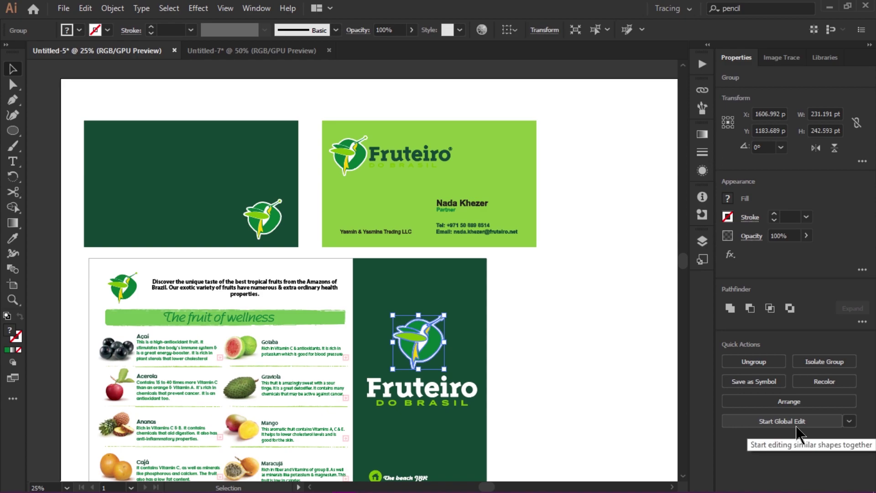
left_click(851, 424)
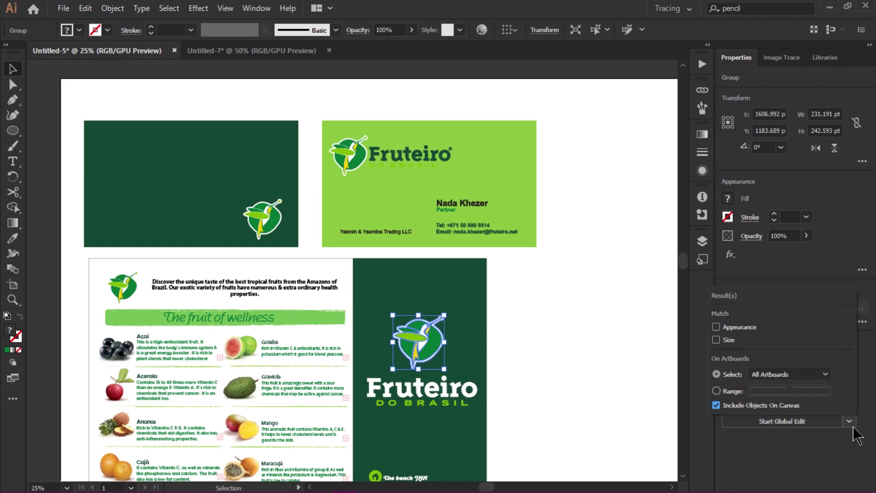
left_click(746, 327)
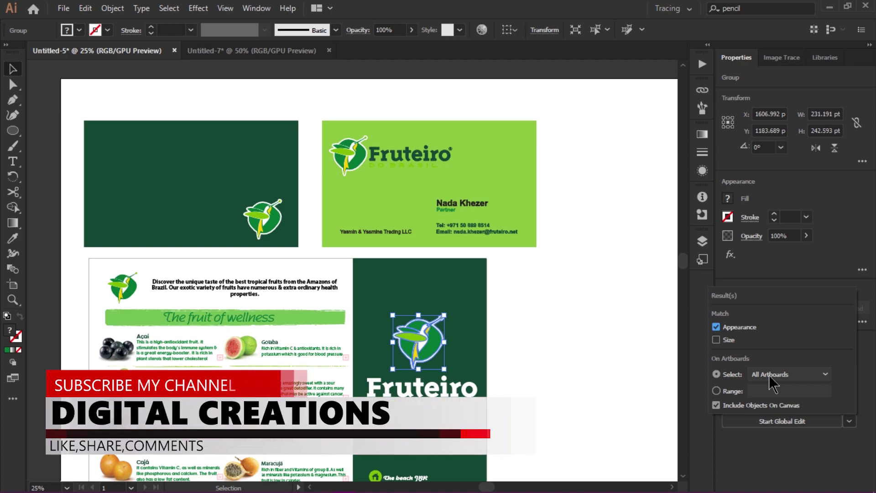
left_click(743, 423)
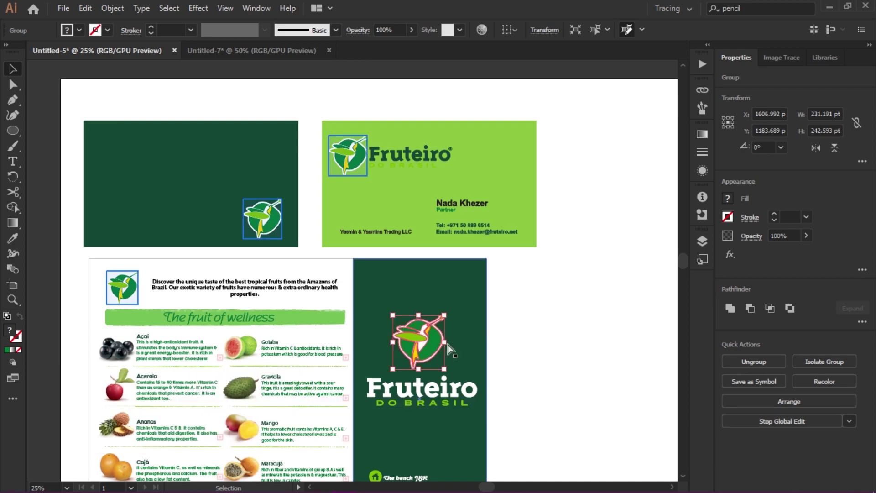
Step: Isolate the flyer's bird logo and change the fill of its green circle to magenta
scroll(449, 346, "up", 2)
left_click_drag(367, 276, 499, 387)
double_click(516, 372)
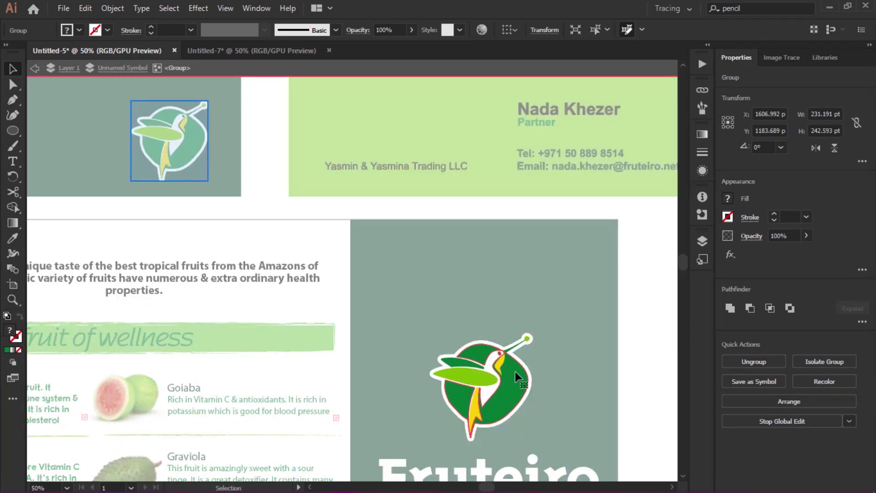
left_click(516, 372)
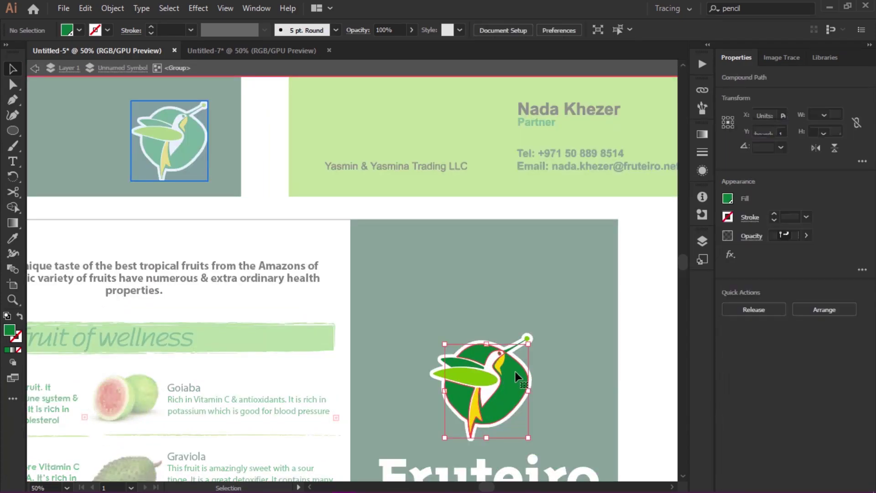
left_click(79, 30)
left_click(89, 52)
double_click(660, 247)
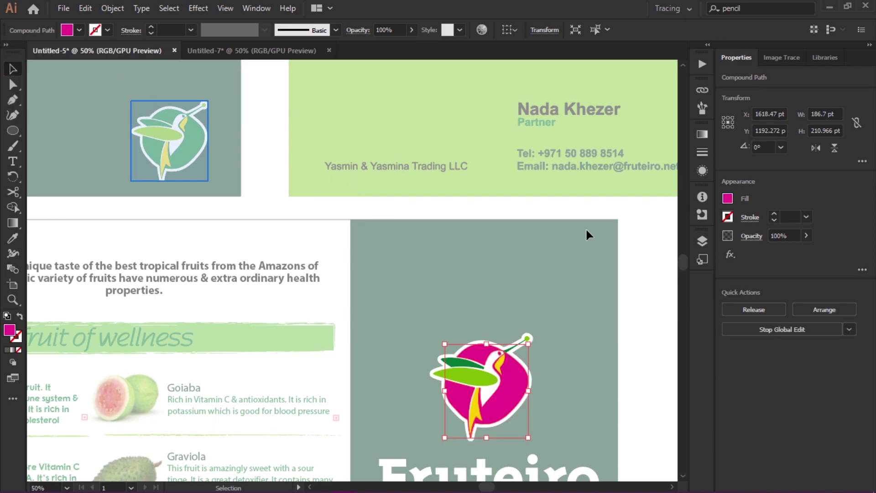
Step: Check the recoloured logo copies on the business cards and flyer, and deselect the artwork to end the global edit
scroll(502, 265, "up", 3)
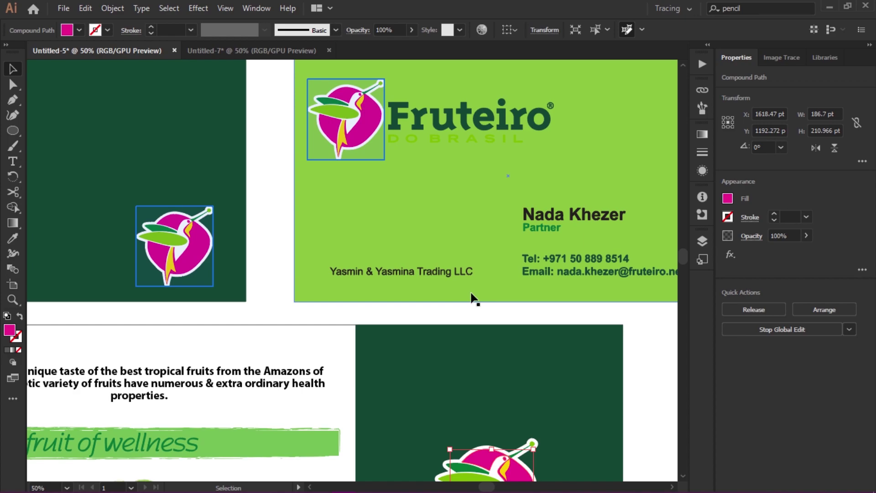
key("ctrl+minus")
left_click_drag(461, 288, 516, 389)
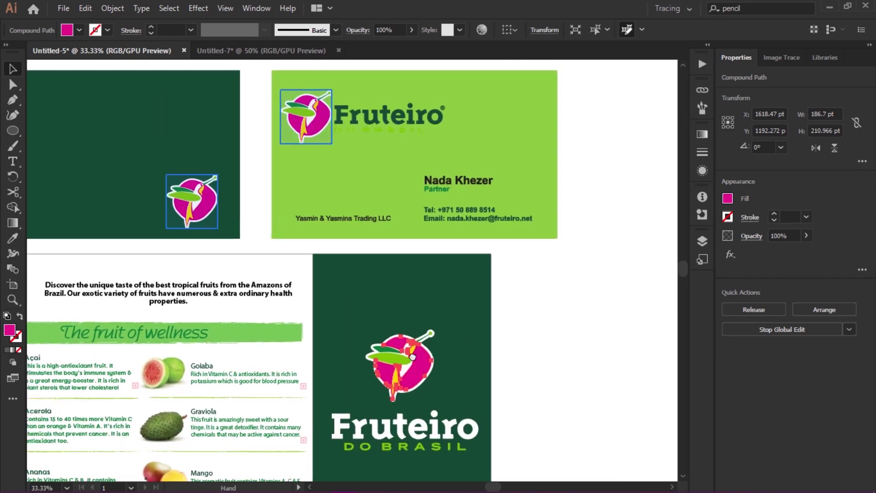
left_click_drag(528, 342, 541, 353)
left_click(556, 347)
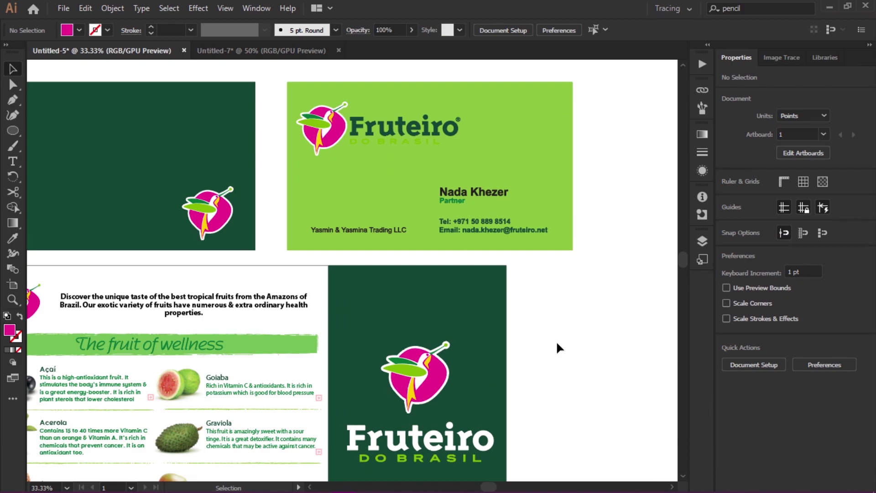
left_click_drag(549, 326, 640, 297)
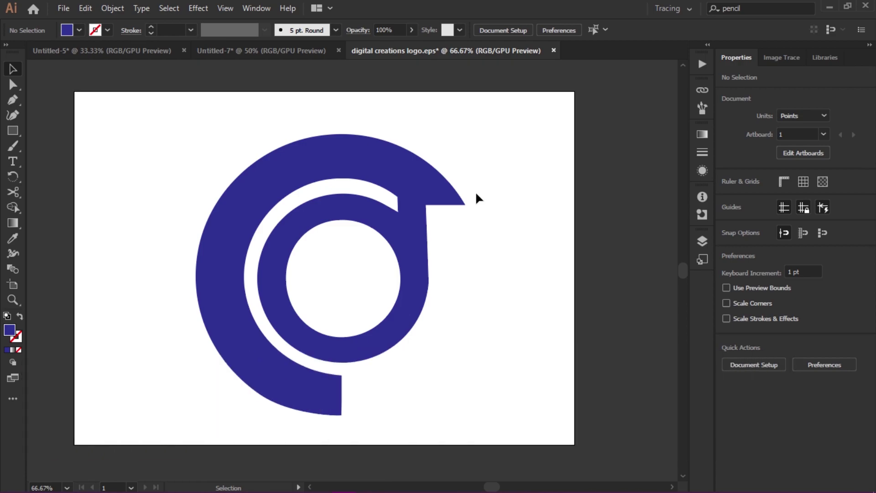
Step: Apply a freeform gradient in Points mode to the blue compound-path logo in digital creations logo.eps
left_click(13, 224)
left_click_drag(17, 236, 67, 237)
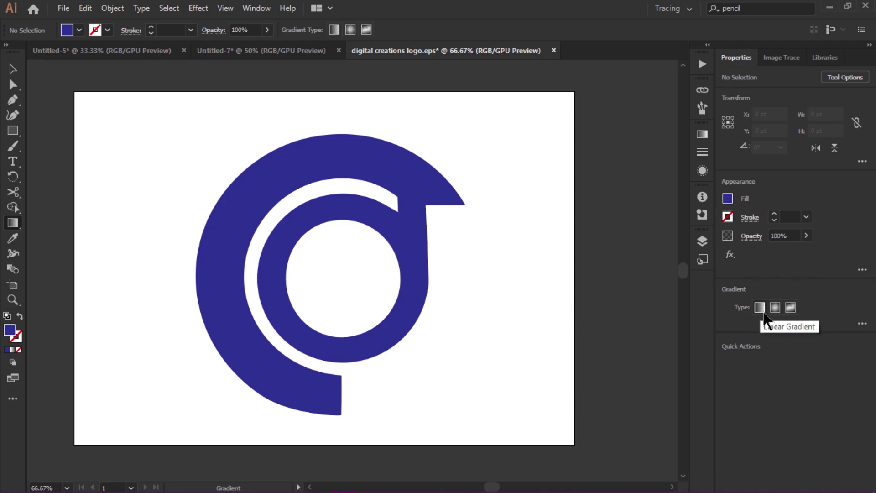
left_click(792, 308)
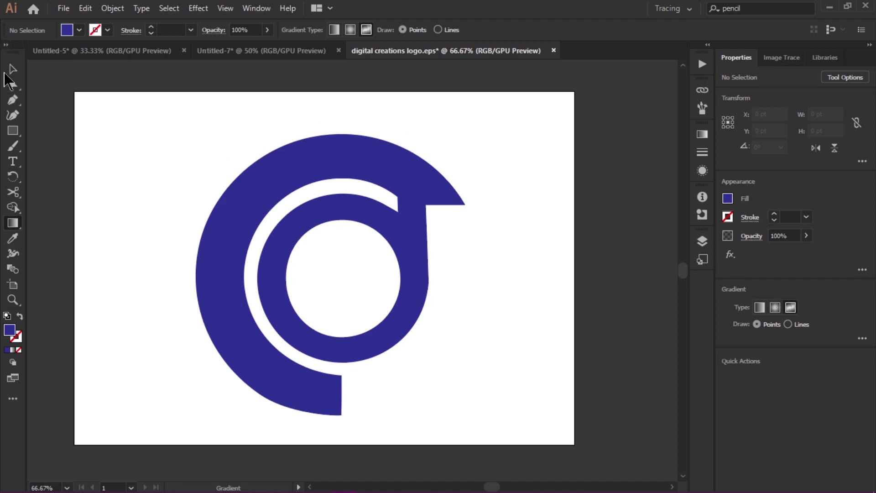
left_click(13, 69)
left_click(359, 155)
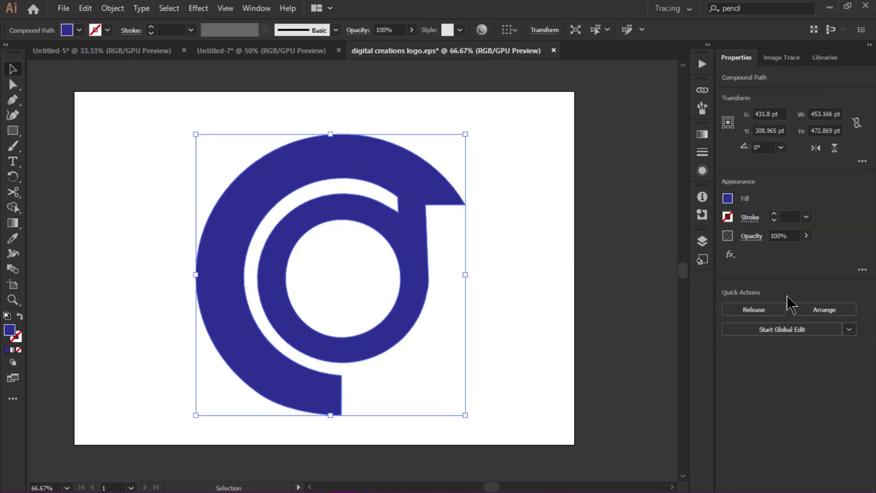
left_click(13, 223)
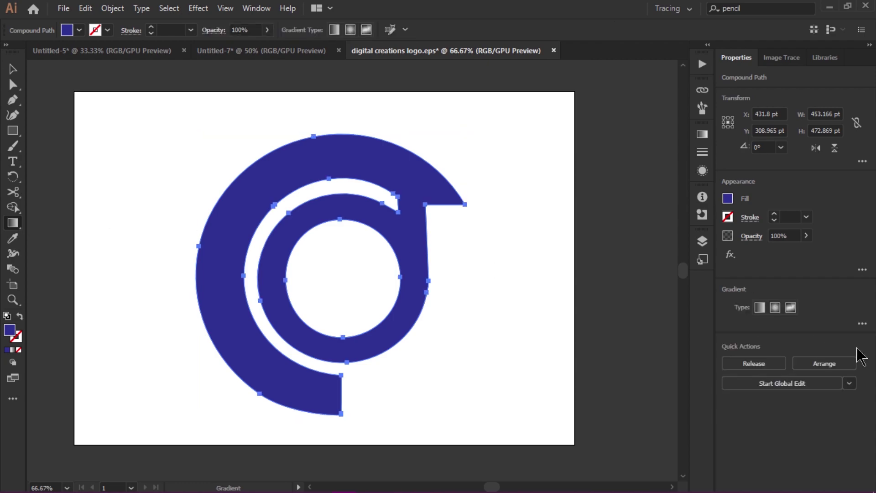
left_click(791, 308)
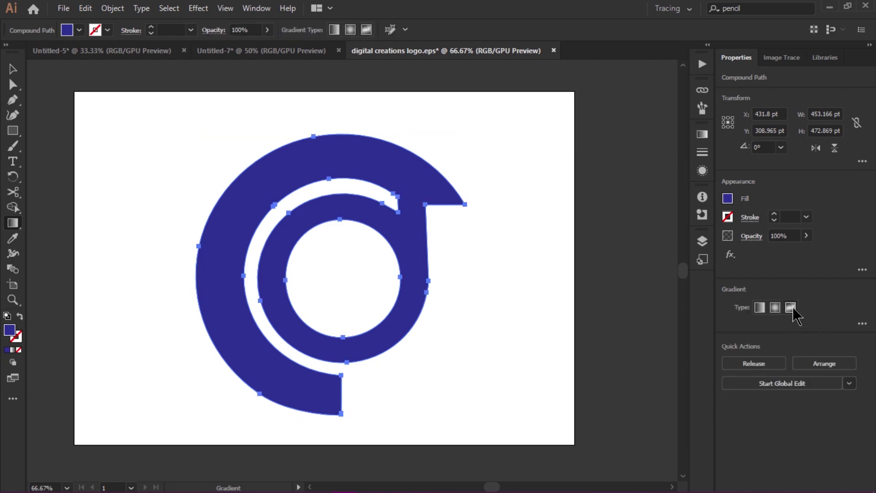
Step: Set the gradient color stop on the logo's upper outer arc to dark blue 001D55
left_click(300, 173)
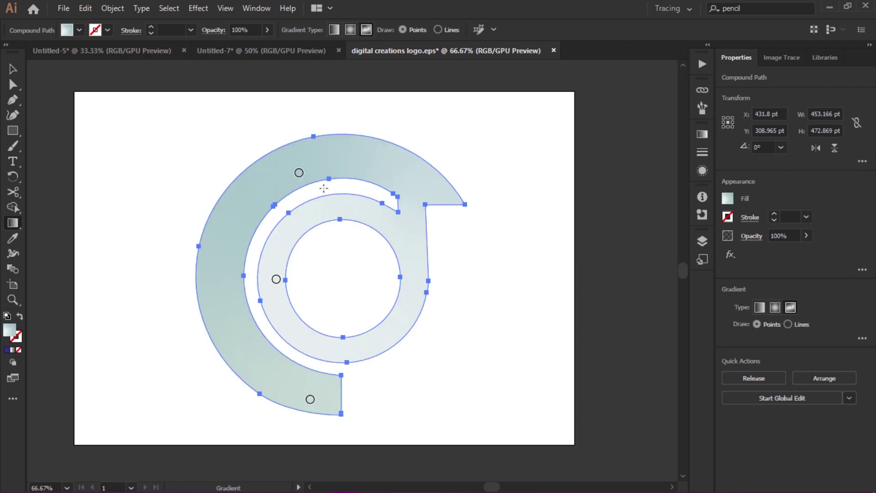
double_click(298, 173)
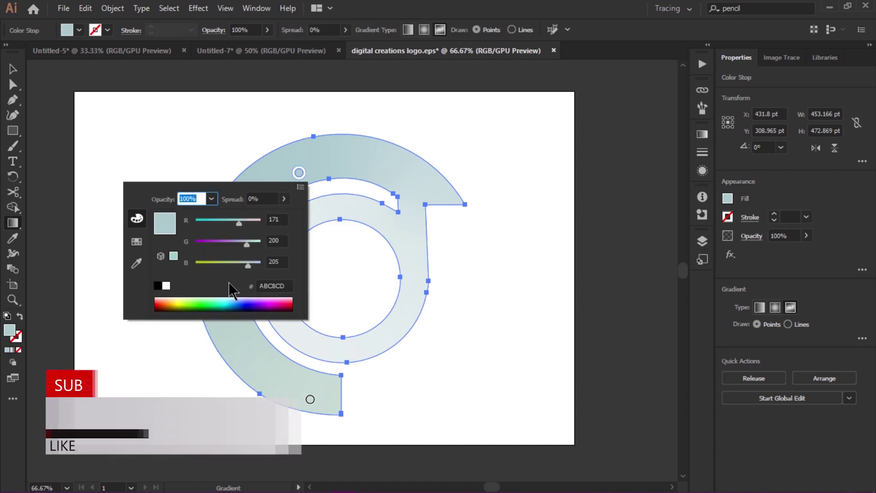
left_click(243, 305)
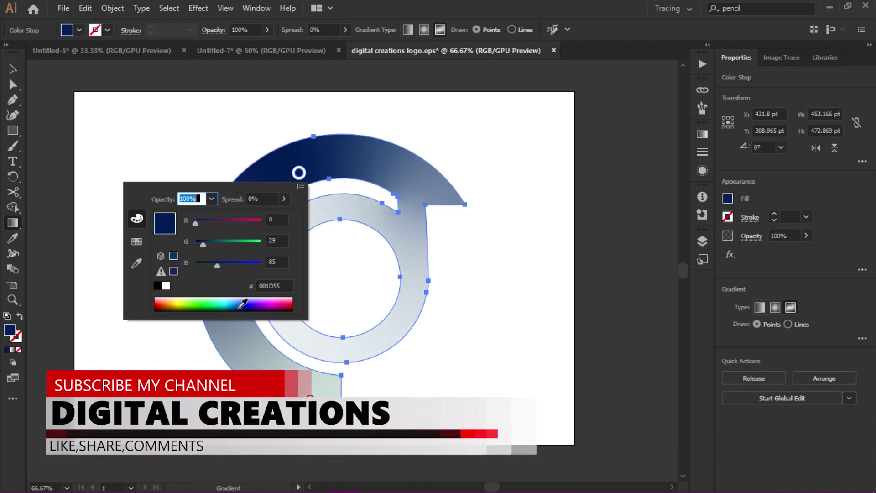
left_click(215, 144)
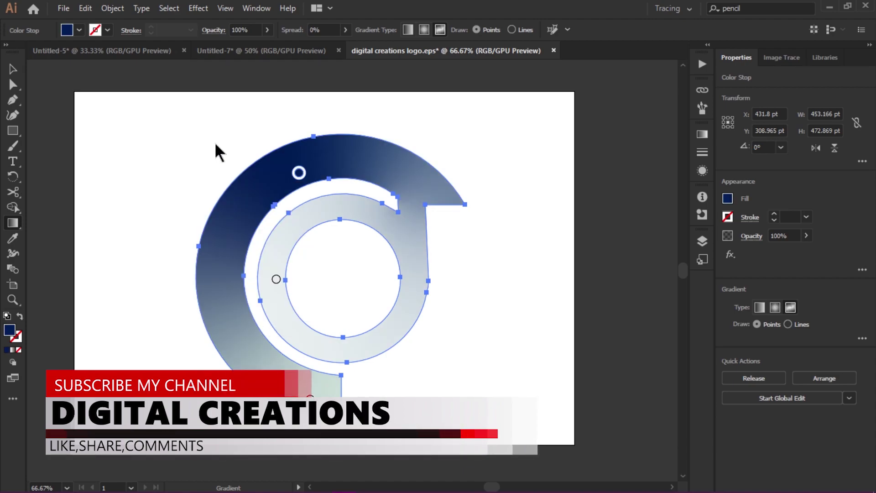
Step: Set the color stop on the inner ring's left side to bright blue 0077E9
left_click(276, 280)
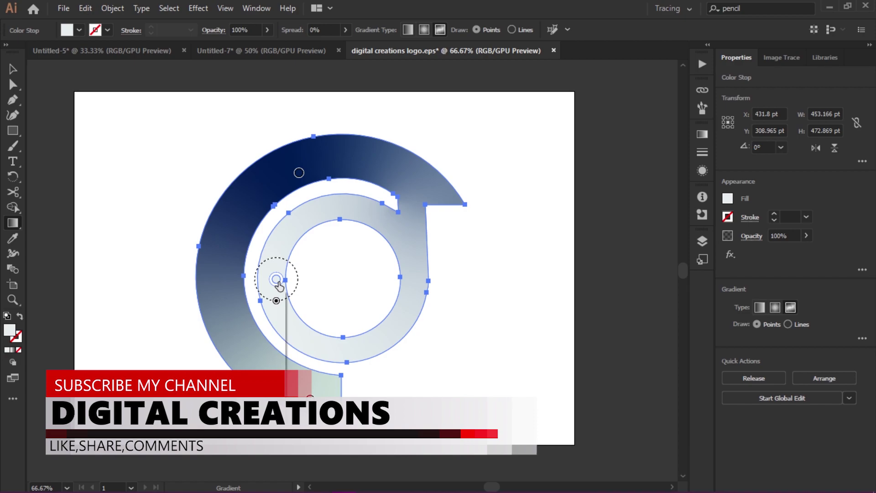
double_click(277, 280)
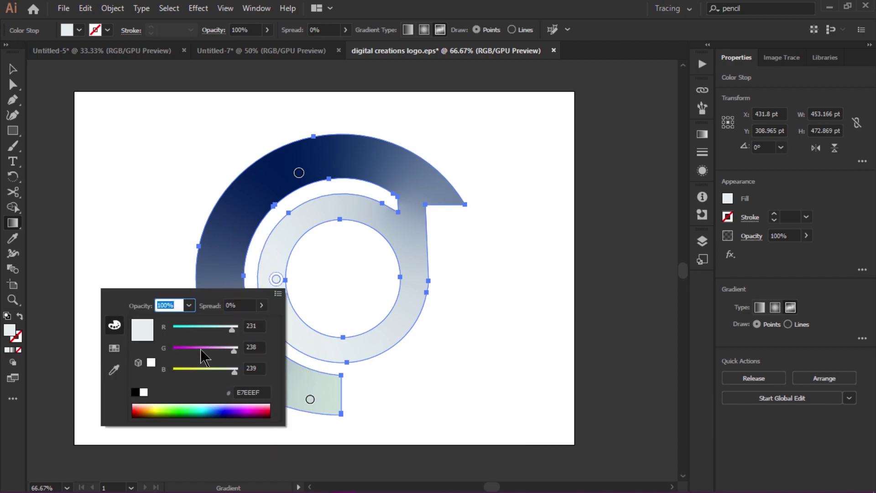
left_click(214, 407)
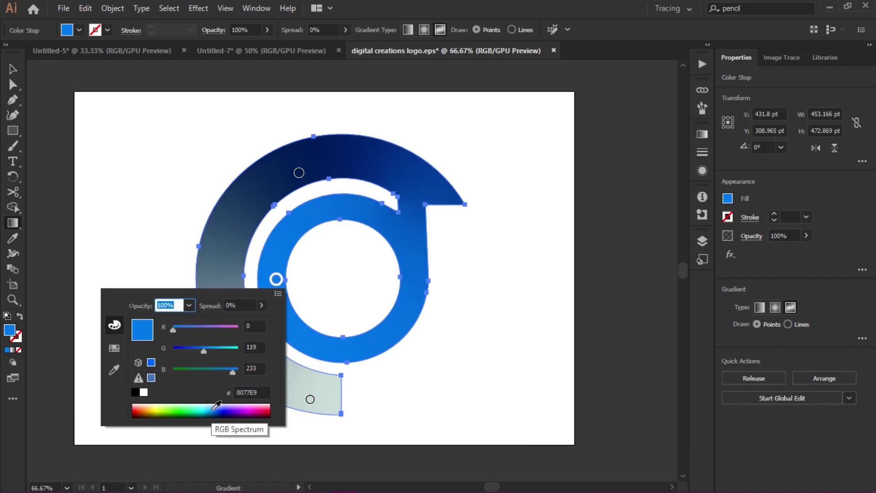
left_click(190, 190)
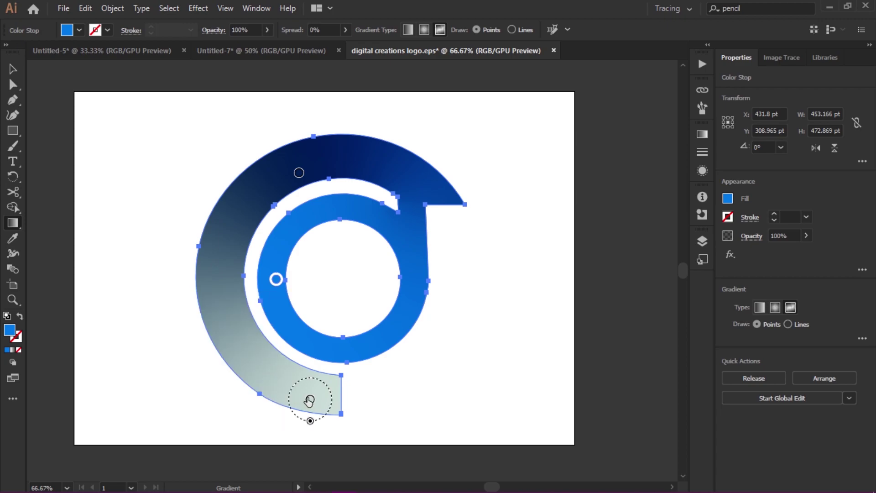
Step: Set the color stop at the outer arc's lower end to teal blue 004F7F and move it up along the arc
left_click(309, 400)
double_click(310, 400)
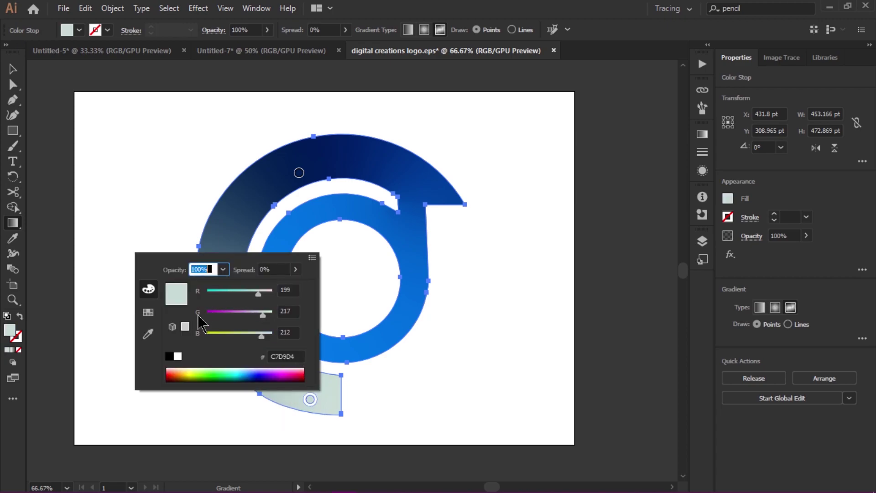
left_click(251, 377)
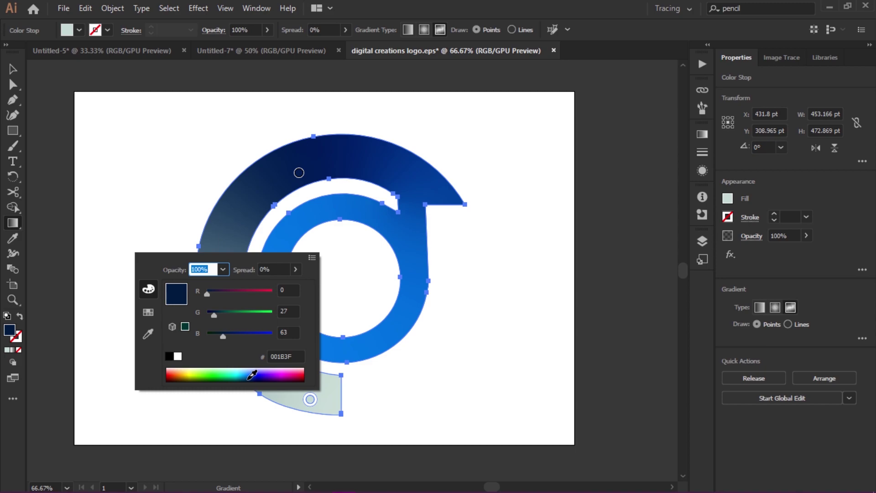
left_click(245, 377)
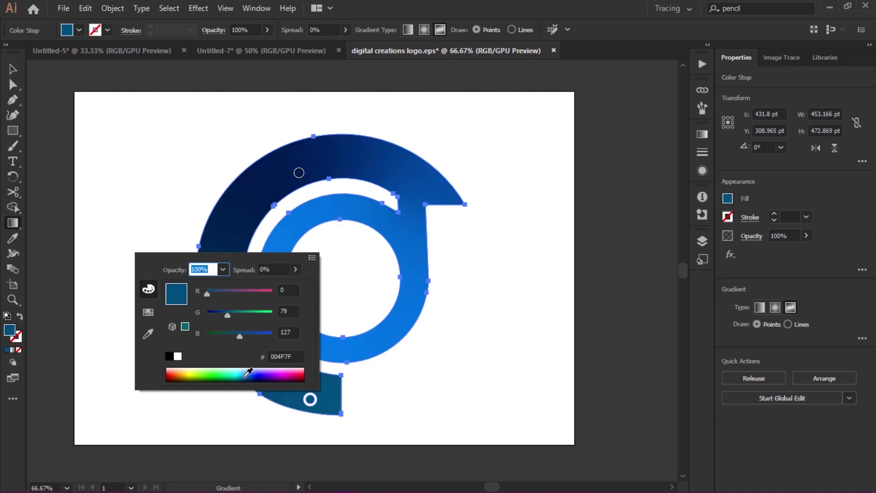
left_click(192, 185)
left_click_drag(310, 400, 248, 345)
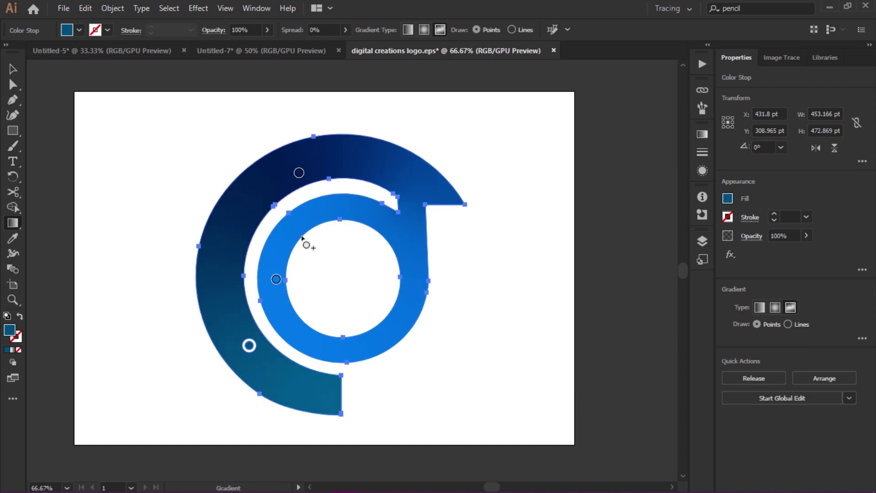
Step: Move the inner ring's blue stop slightly down and add another color stop at the ring's lower right
mouse_move(276, 279)
left_mouse_down()
mouse_move(283, 252)
mouse_move(282, 310)
mouse_move(280, 294)
left_mouse_up()
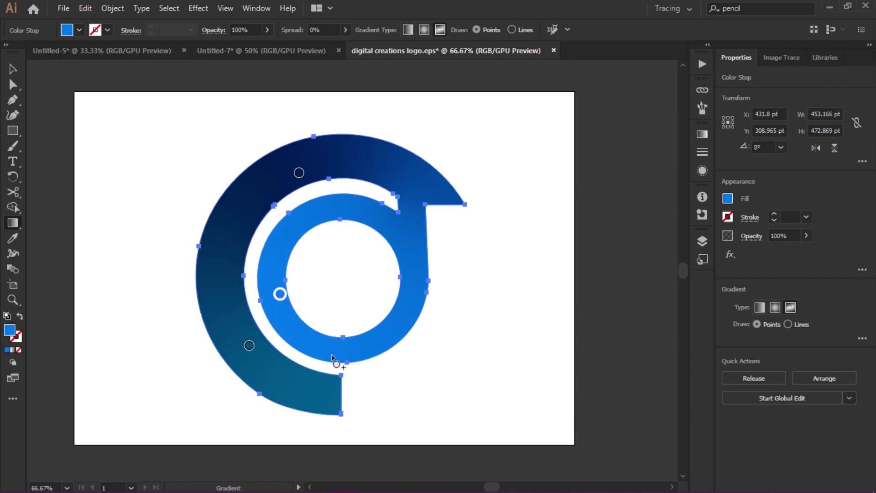
left_click(310, 347)
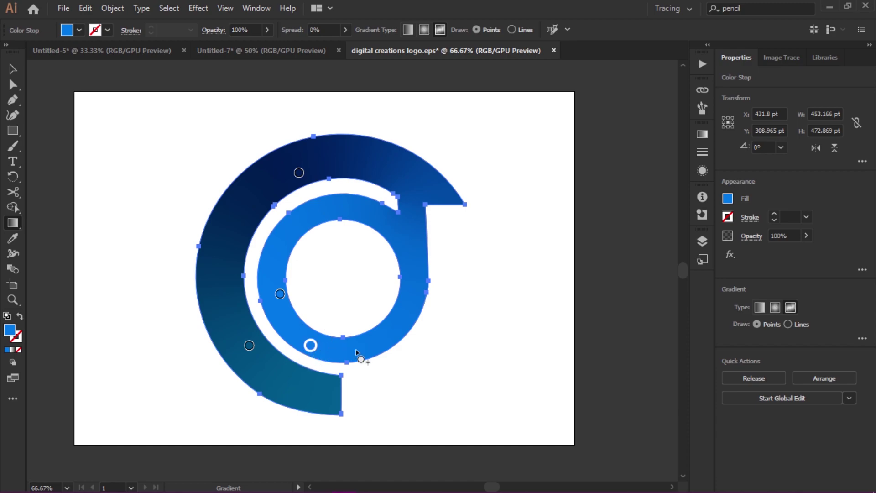
left_click_drag(318, 348, 362, 349)
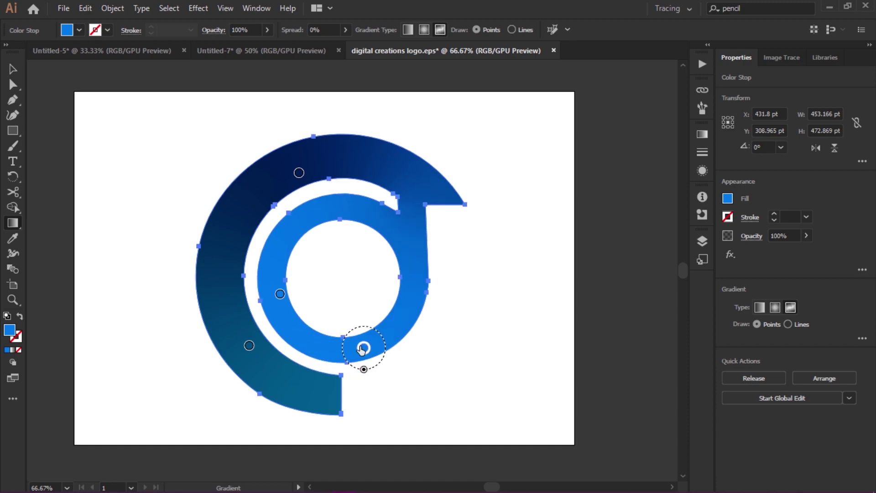
Step: Set the new color stop at the inner ring's lower right to purple 7500AA
double_click(362, 349)
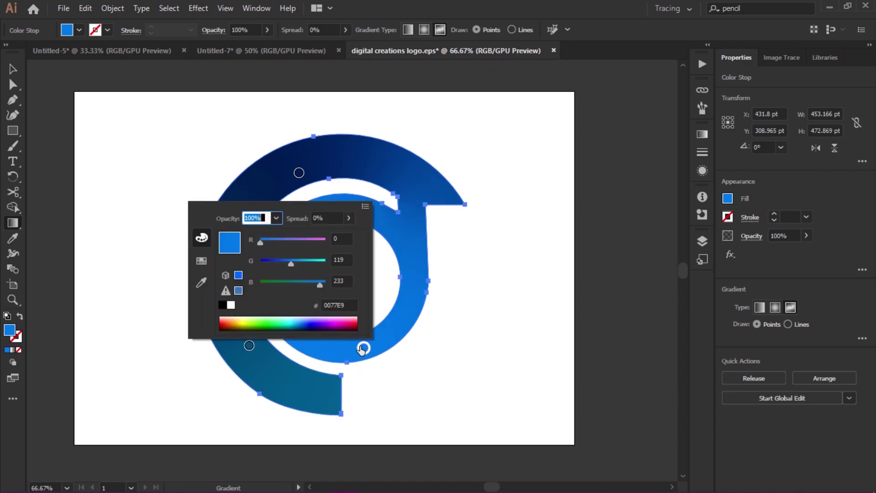
left_click(308, 323)
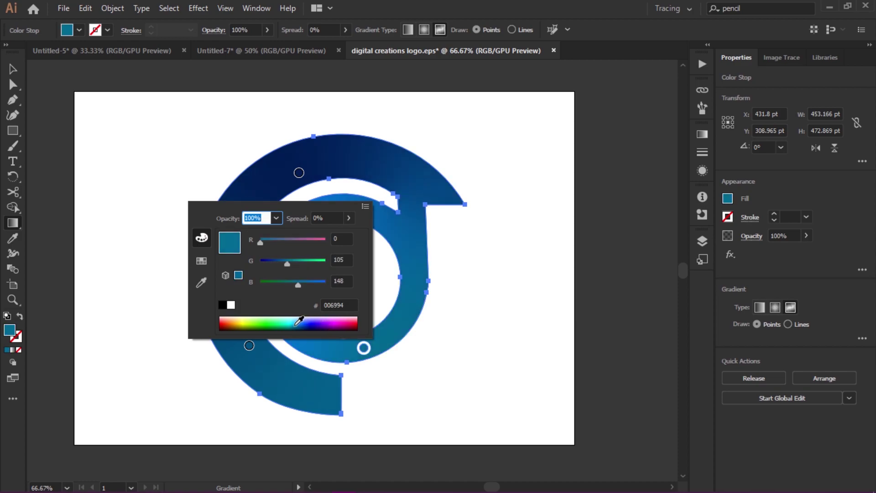
left_click(298, 325)
left_click(328, 325)
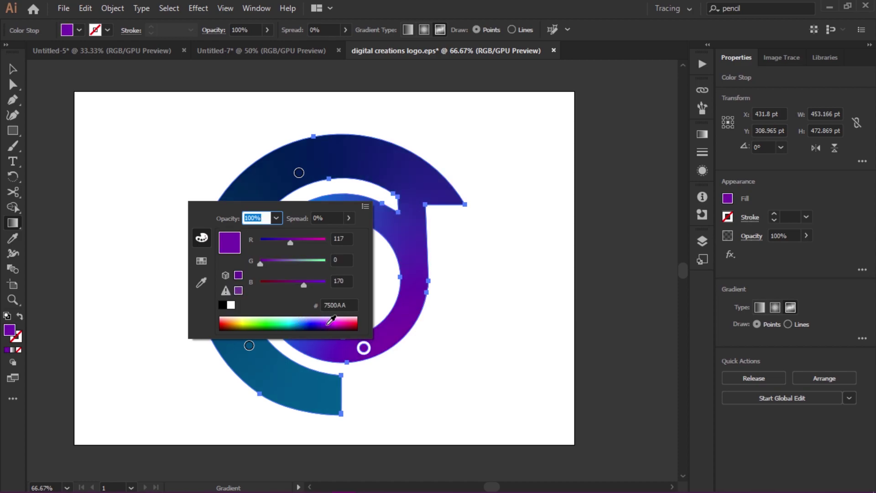
left_click(447, 298)
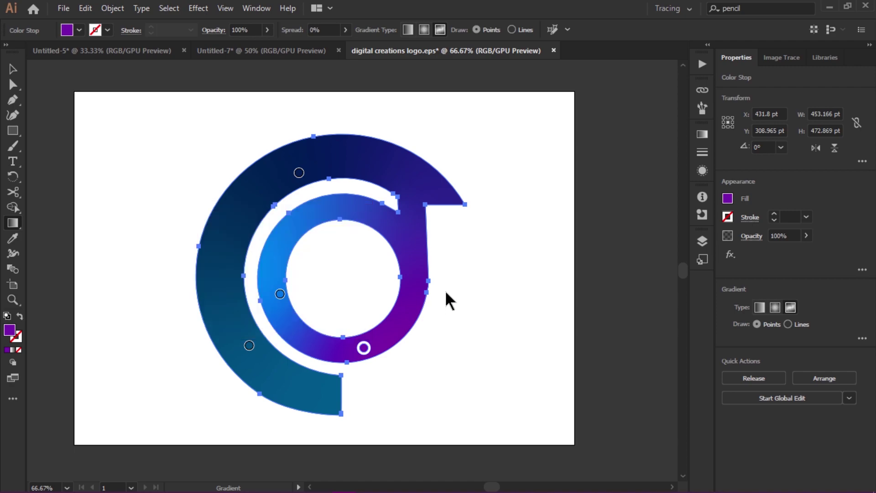
Step: Move the outer arc's navy stop down along the arc and, in Lines mode, connect it through the teal stop to a new stop at the lower end
left_click_drag(297, 173, 277, 182)
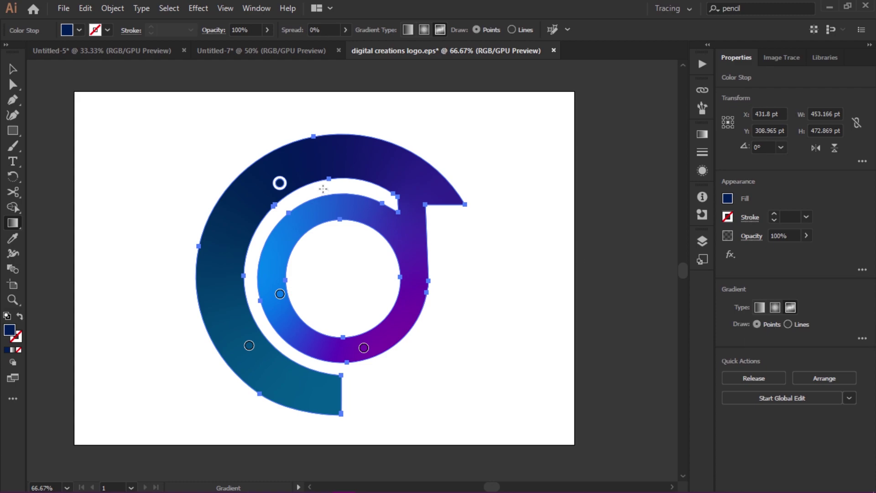
left_click_drag(280, 183, 258, 191)
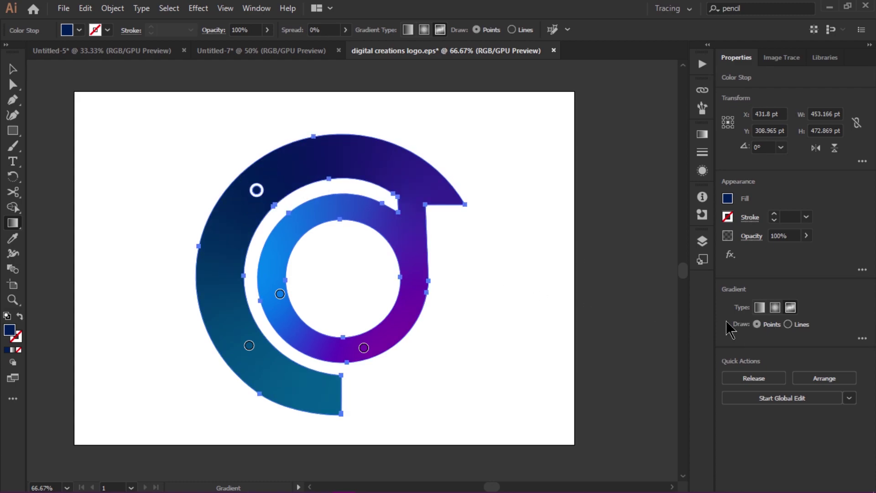
left_click(789, 325)
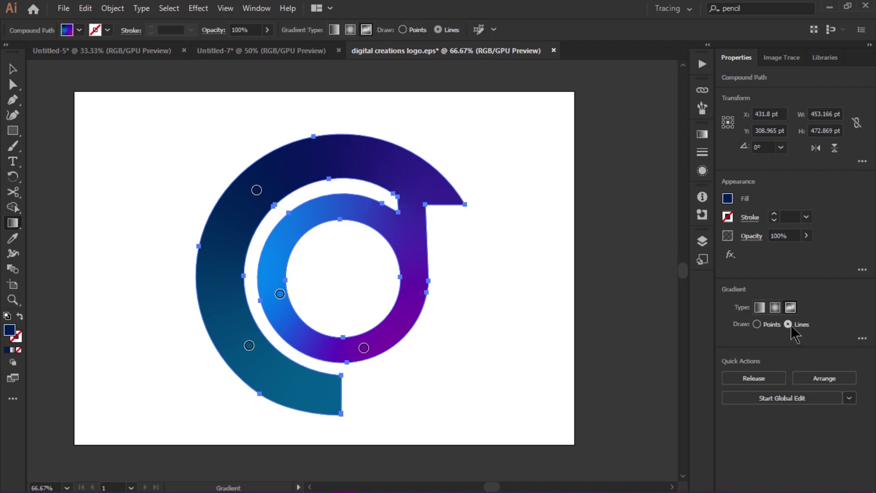
left_click(256, 191)
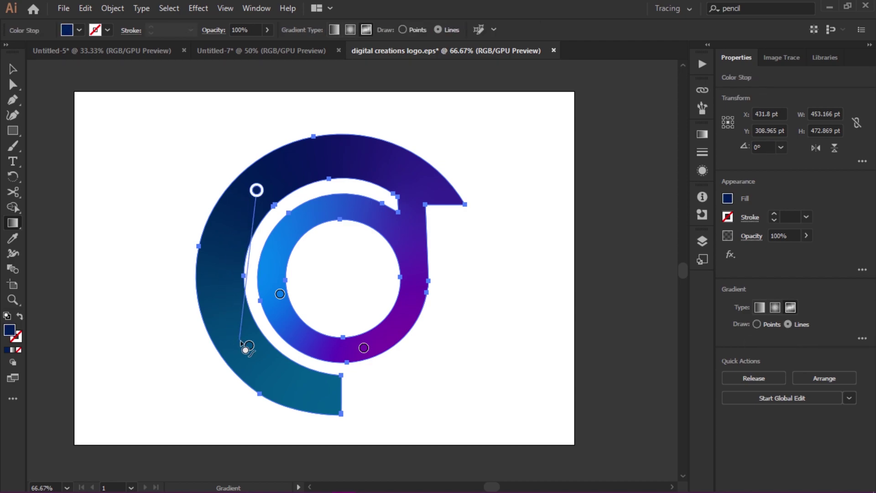
left_click(249, 345)
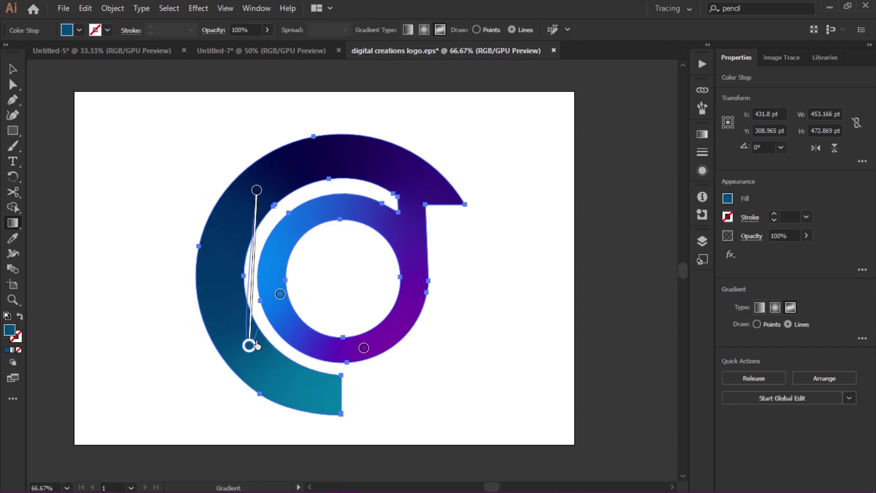
left_click(313, 389)
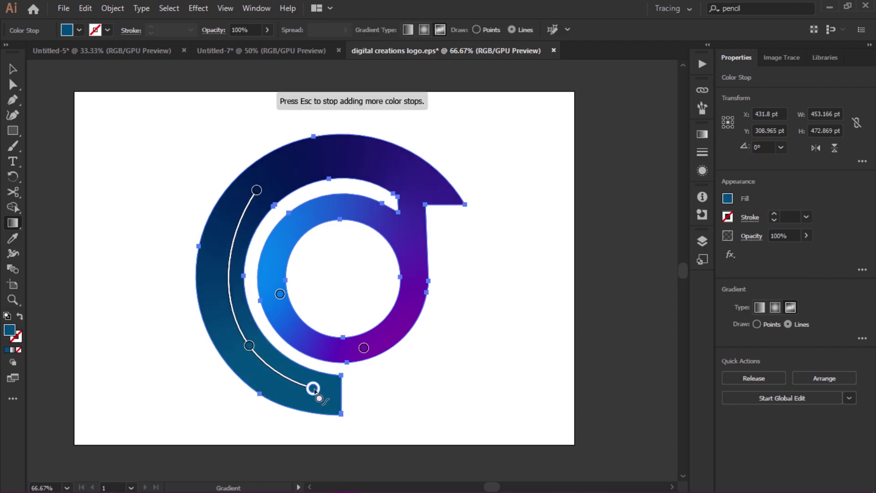
Step: Set the color stop at the outer arc's lower end to dark magenta 7F0071
double_click(313, 388)
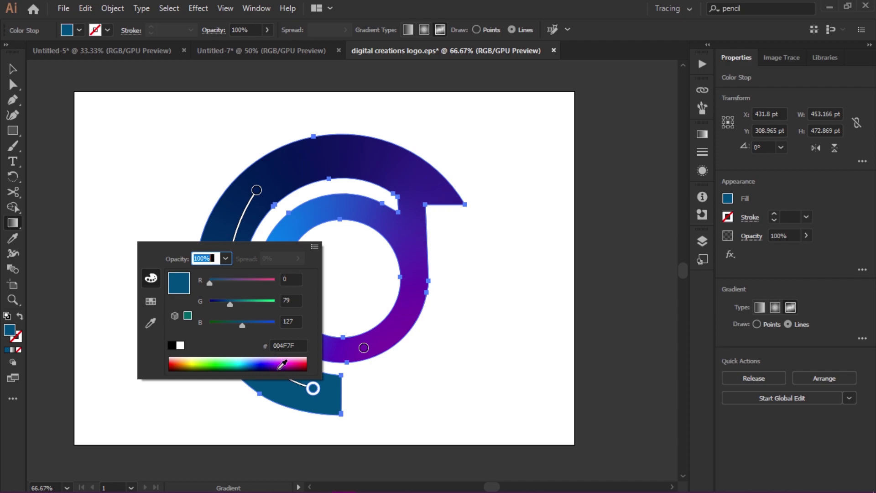
left_click(279, 368)
left_click(286, 361)
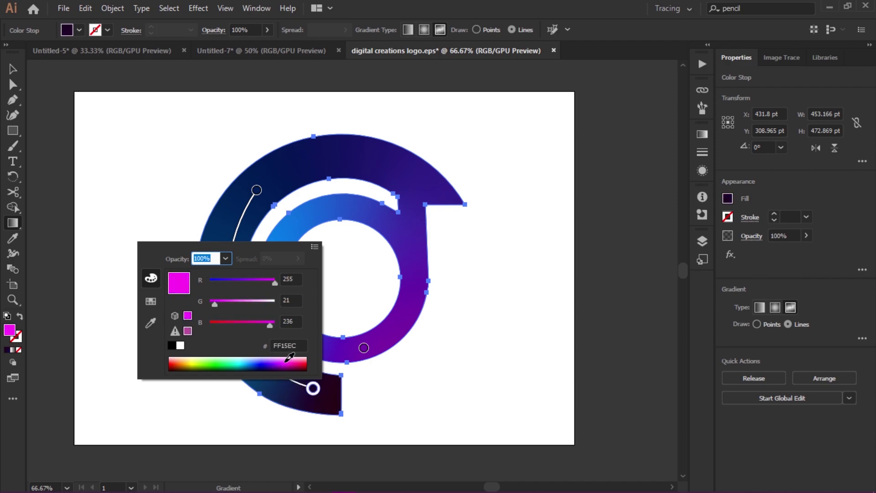
left_click_drag(289, 358, 290, 362)
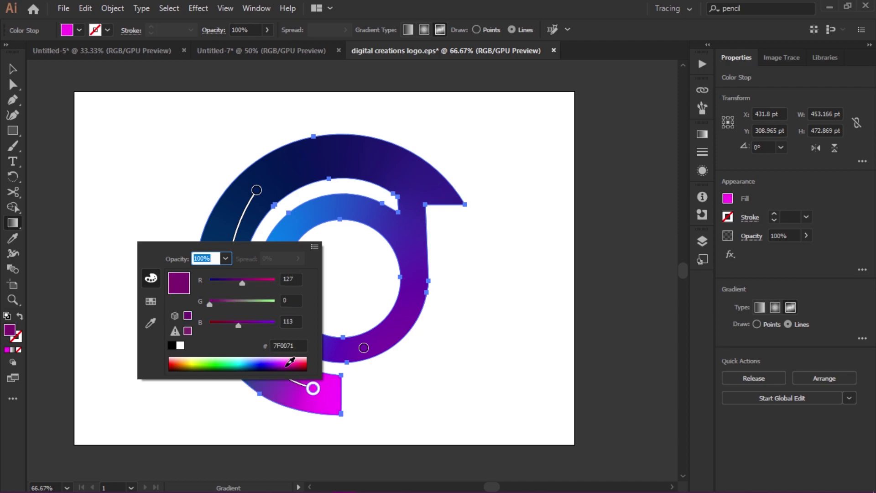
left_click(440, 391)
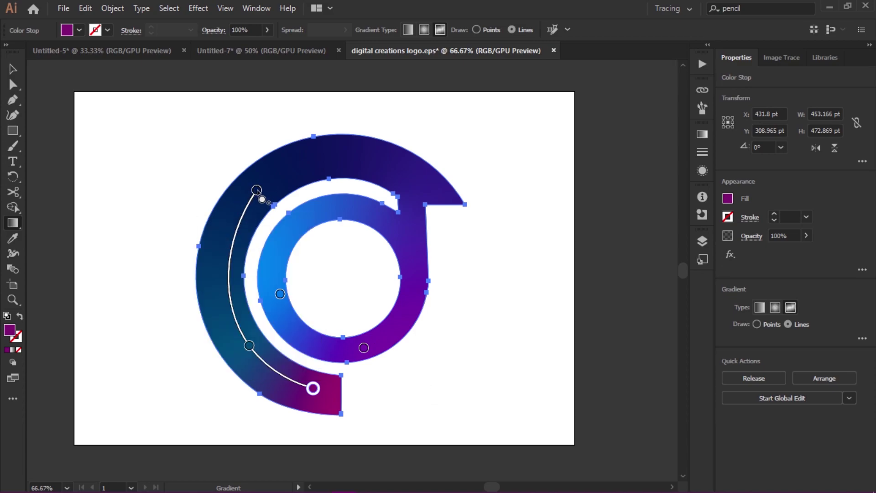
Step: Close the gradient line into a loop, spread its three stops farther along the outer arc, and deselect the logo
left_click(256, 189)
left_click_drag(256, 189, 302, 171)
left_click_drag(249, 346, 215, 290)
left_click_drag(314, 392, 334, 399)
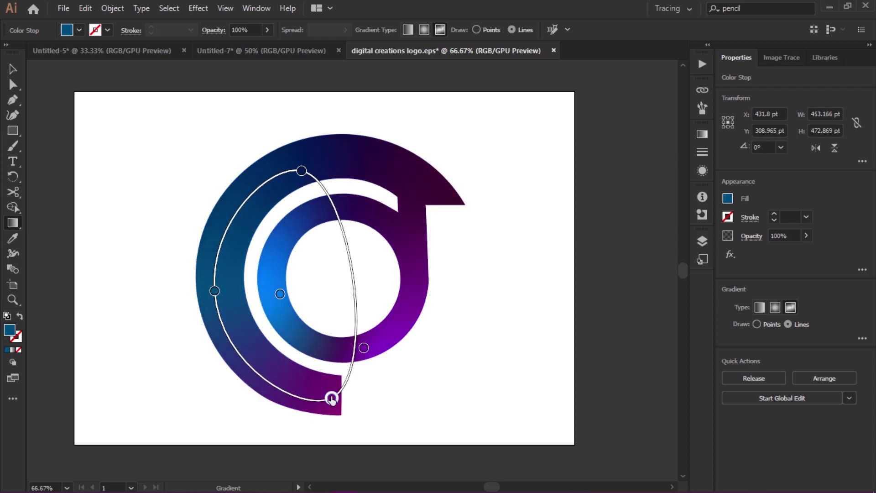
key("v")
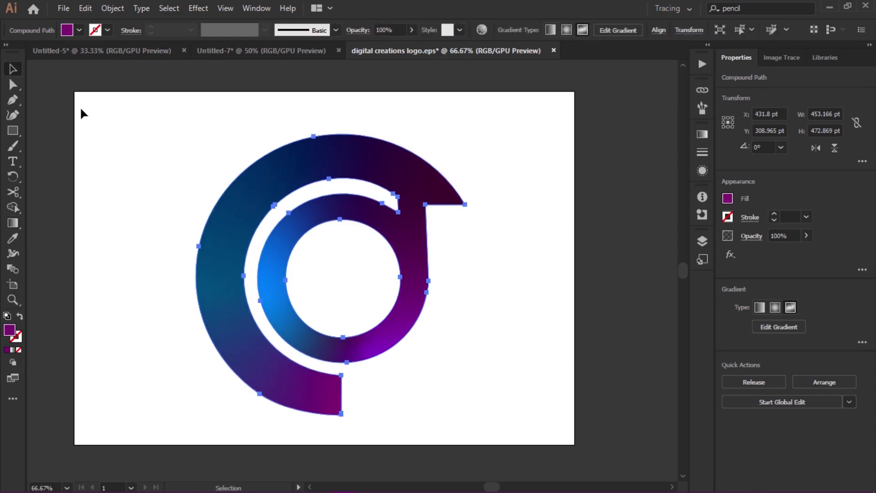
left_click(433, 212)
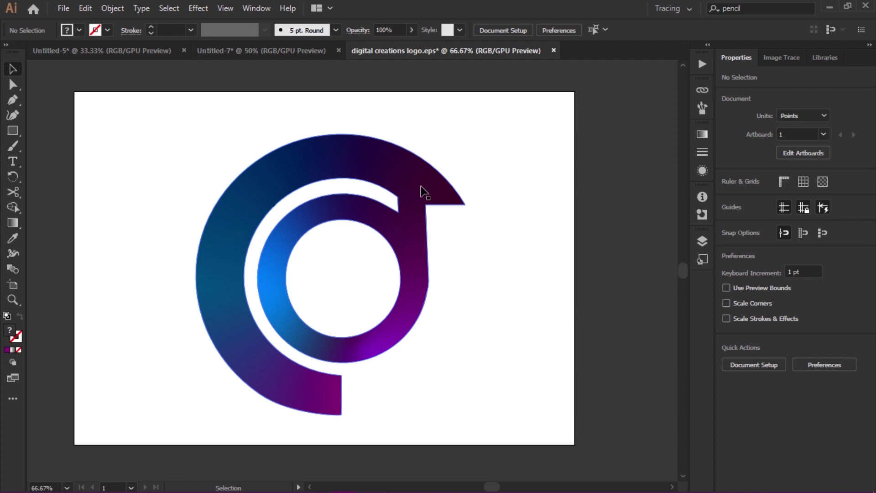
Step: Select the logo, reopen its freeform gradient for editing, and set the draw mode to Points
left_click(424, 192)
scroll(421, 187, "up", 1)
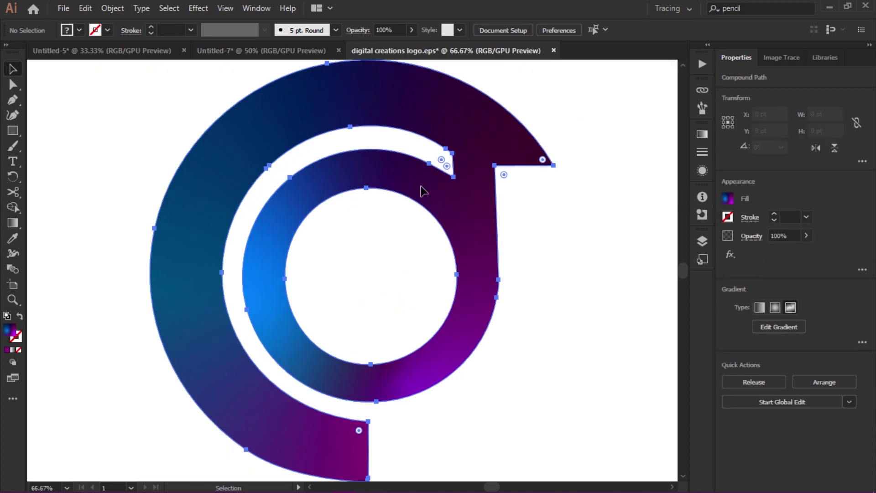
mouse_move(417, 184)
left_mouse_down()
mouse_move(405, 172)
mouse_move(412, 180)
left_mouse_up()
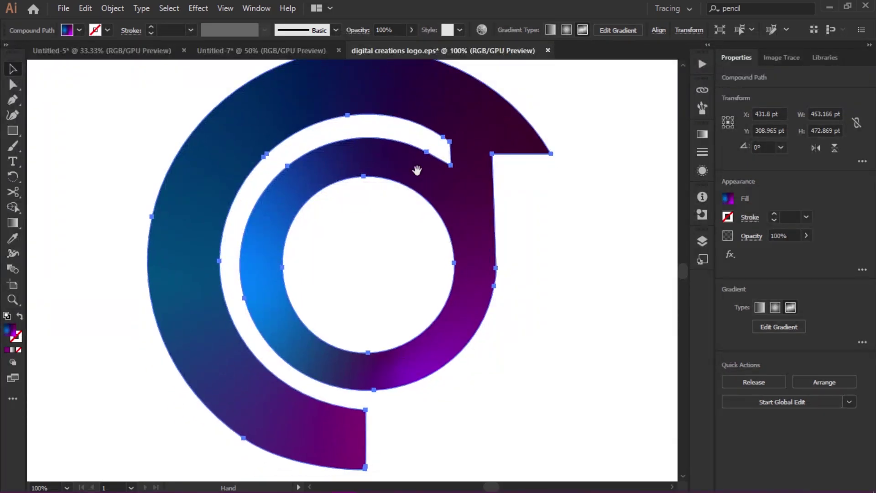
scroll(417, 173, "down", 1)
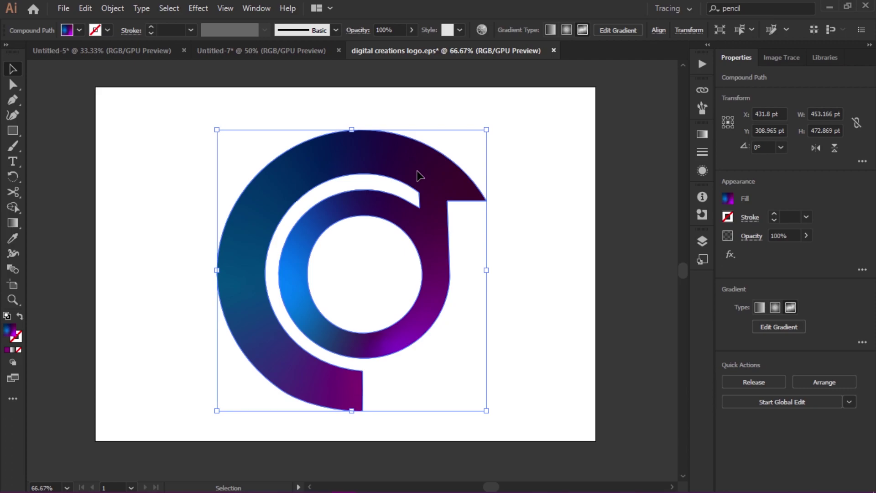
left_click(780, 331)
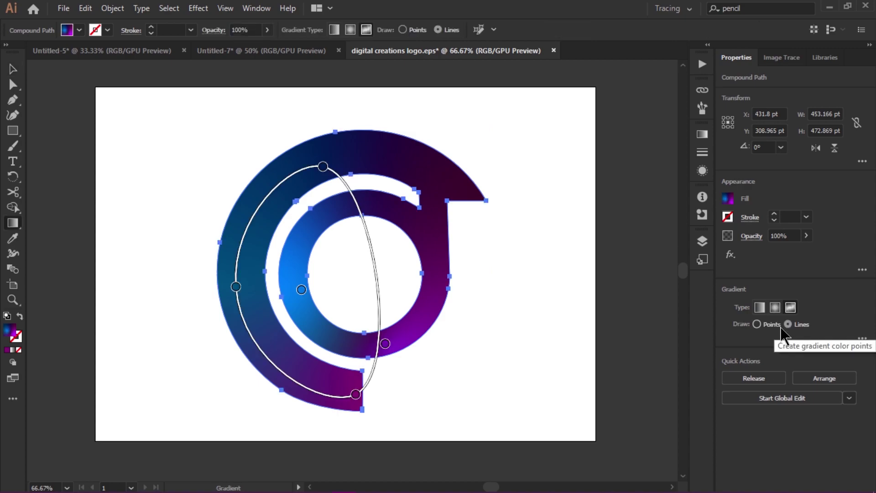
left_click(758, 324)
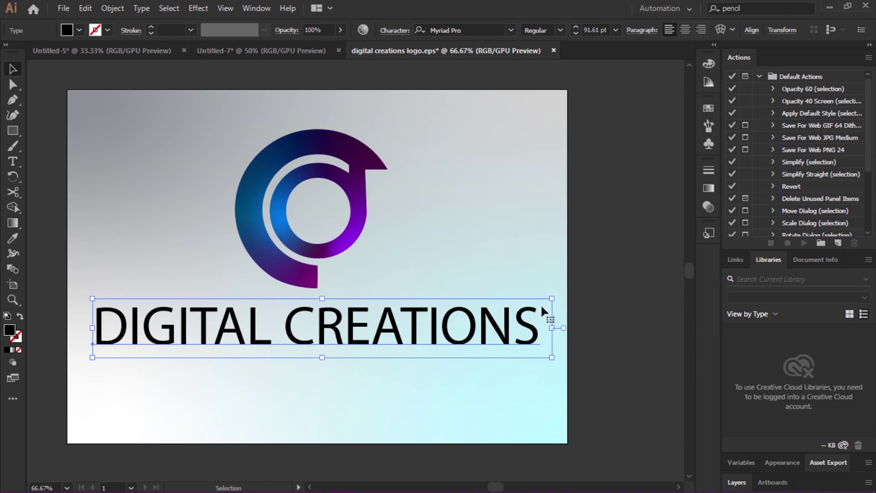
Step: Scale the DIGITAL CREATIONS text down to about 54 pt and shift it slightly left below the logo
left_click_drag(552, 297, 364, 323)
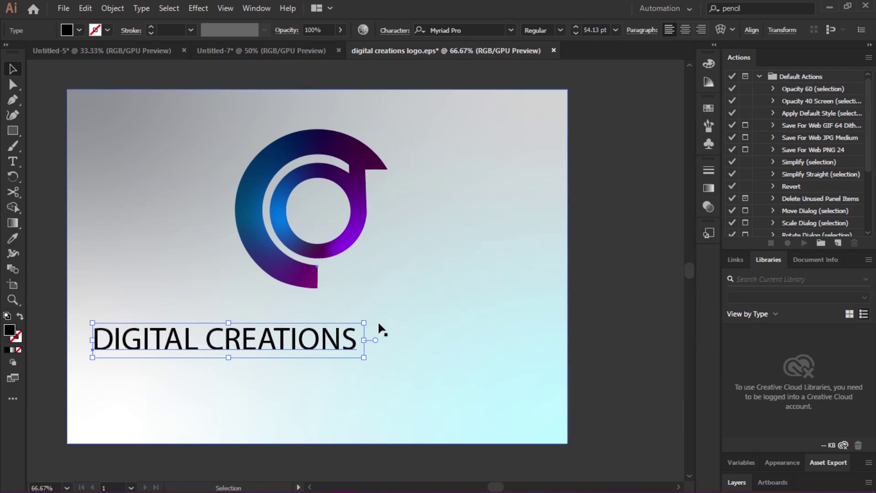
key("ctrl+equal")
left_click_drag(454, 272, 295, 369)
key("ctrl+minus")
left_click_drag(344, 292, 190, 330)
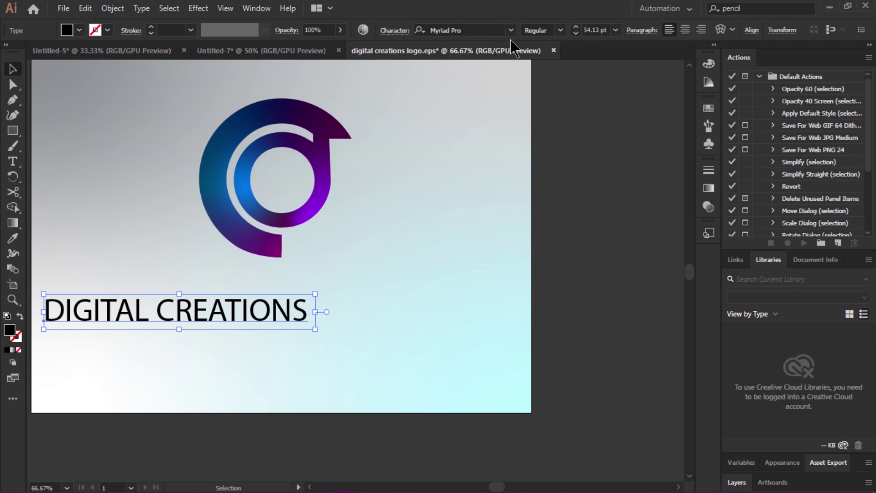
Step: Mark Rockwell as a favorite font for the selected text and filter the slab serif list to favorites
left_click(511, 30)
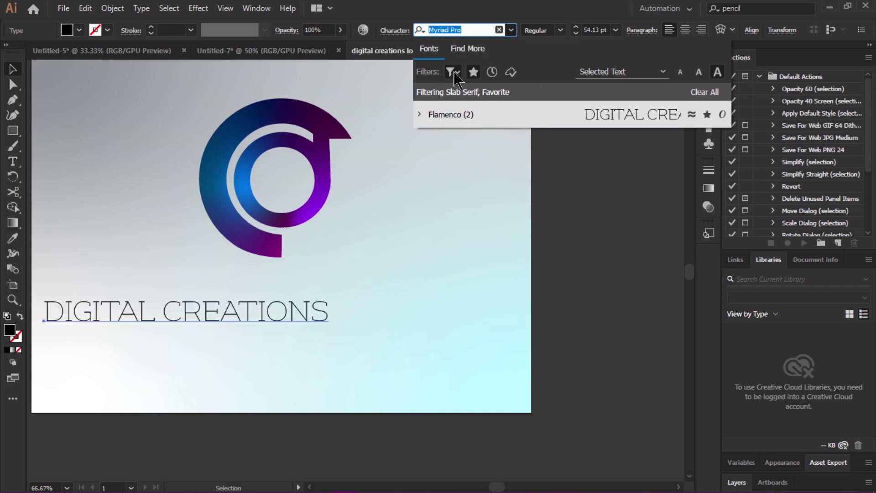
left_click(473, 72)
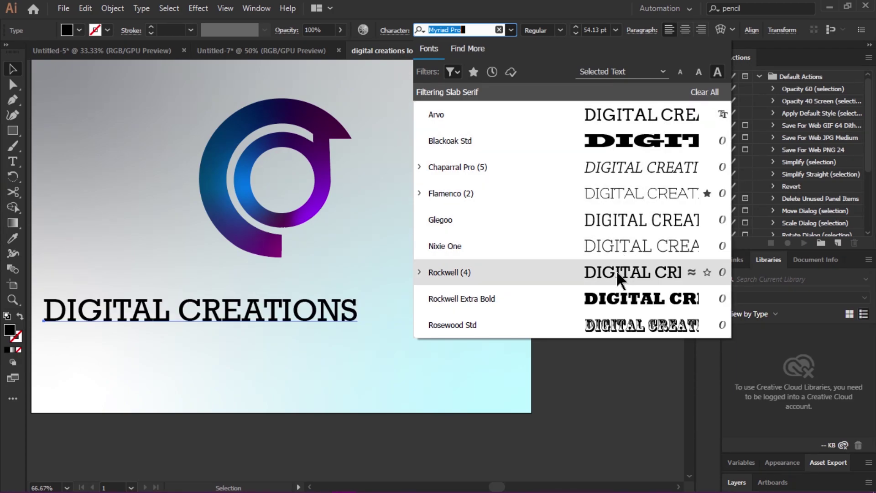
left_click(707, 272)
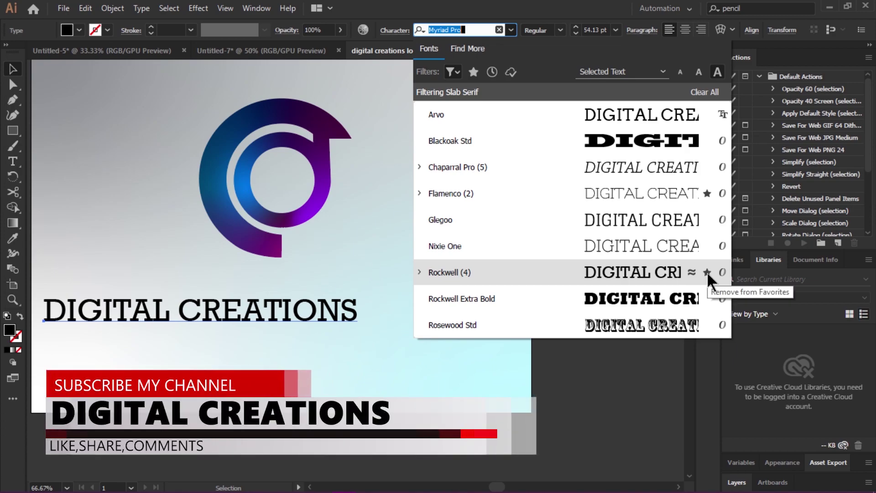
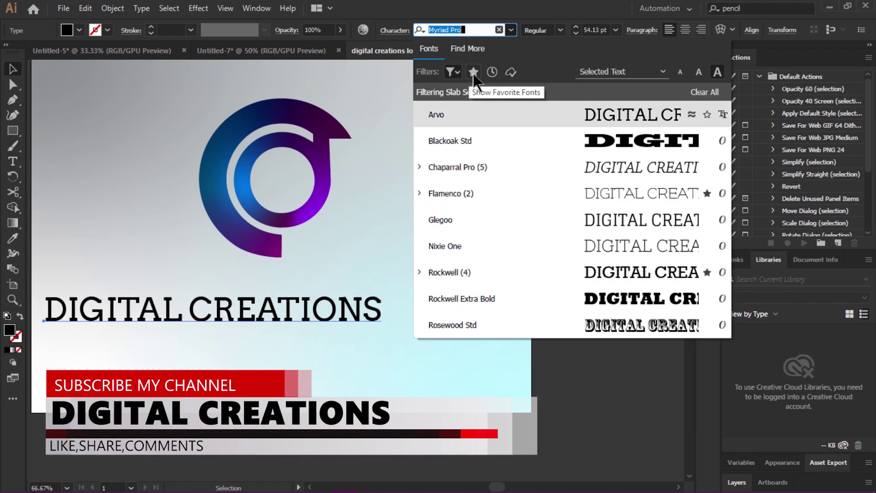
left_click(474, 72)
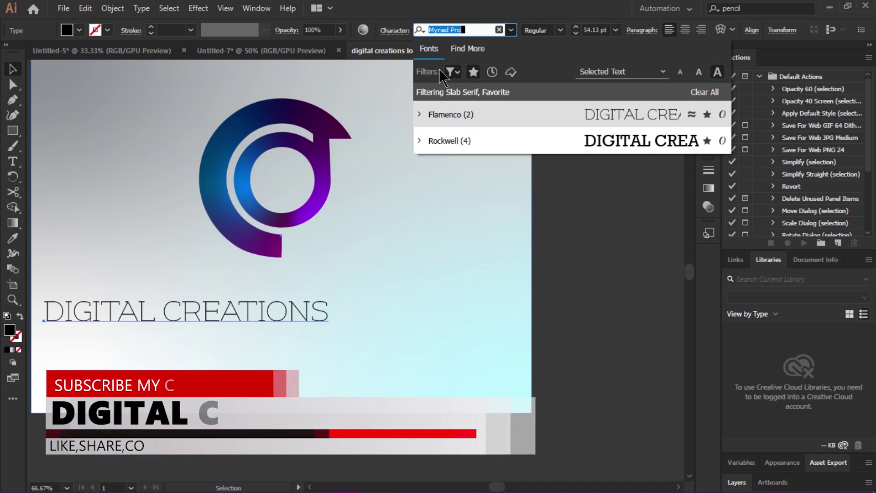
Step: Try the Serif classification filter on the favorite fonts and return the filter to Slab Serif
left_click(453, 71)
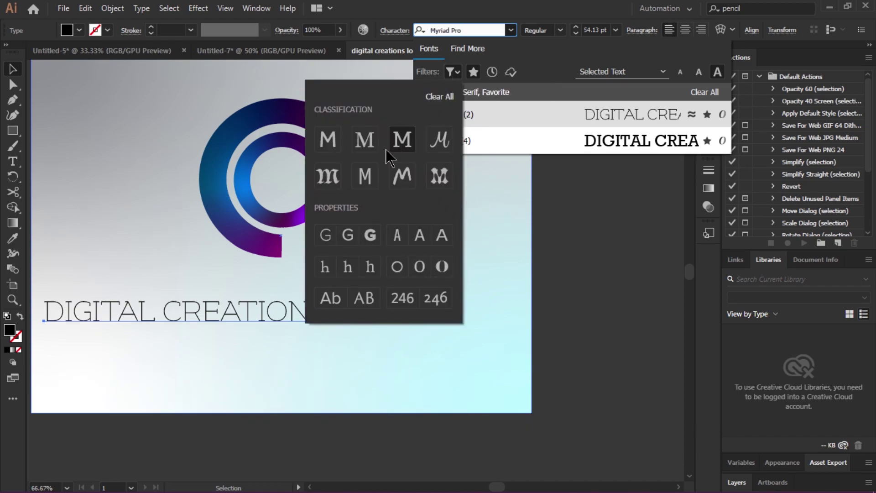
left_click(365, 140)
left_click(475, 76)
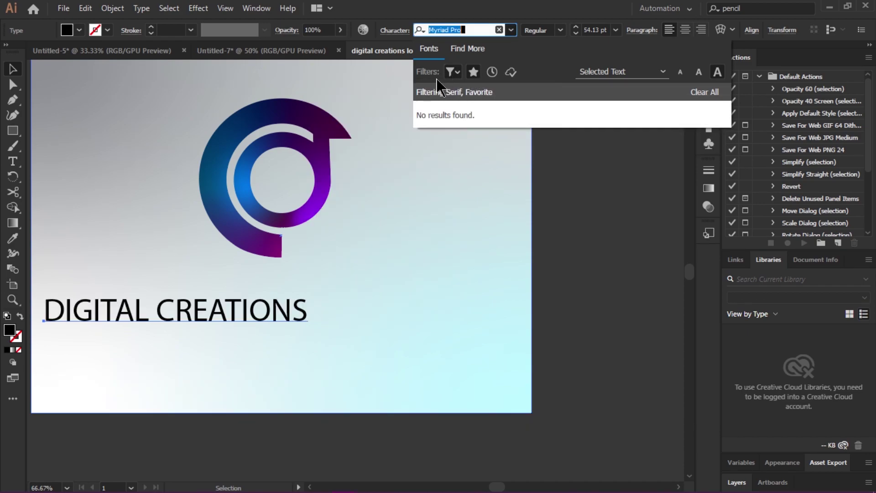
left_click(451, 72)
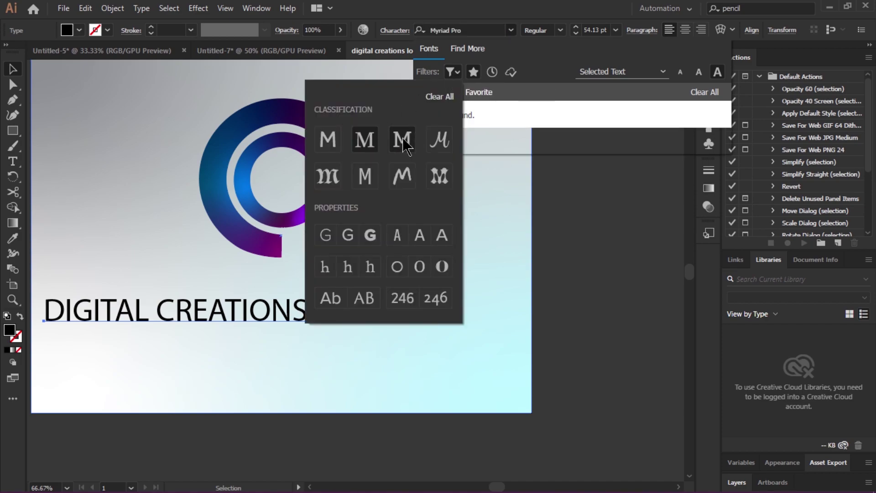
left_click(402, 139)
left_click(475, 79)
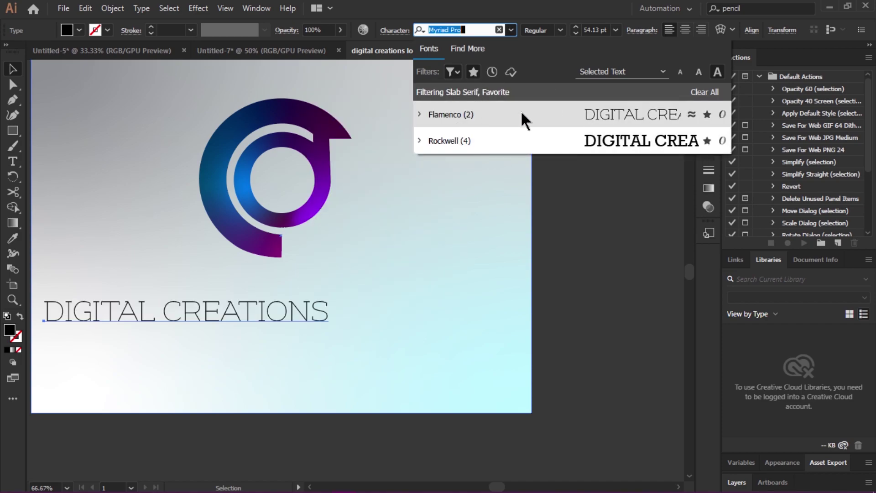
Step: Turn off the favorites filter to list all slab serif fonts
left_click(454, 72)
left_click(457, 77)
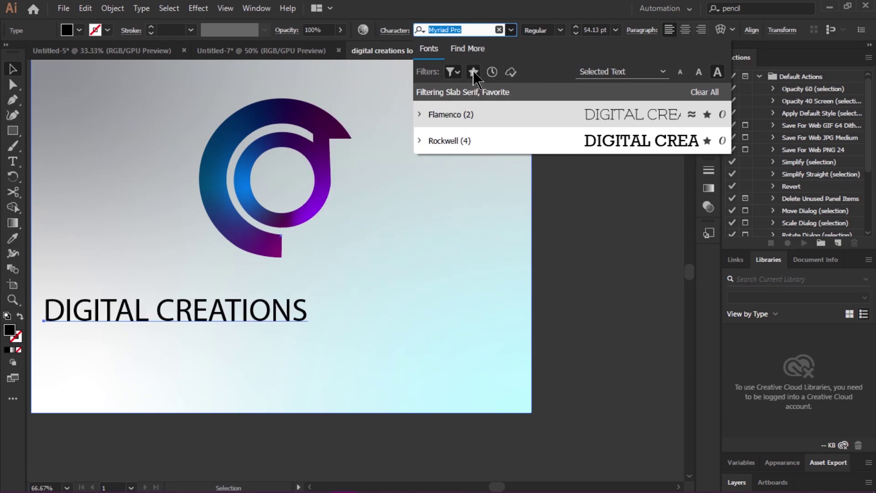
left_click(473, 72)
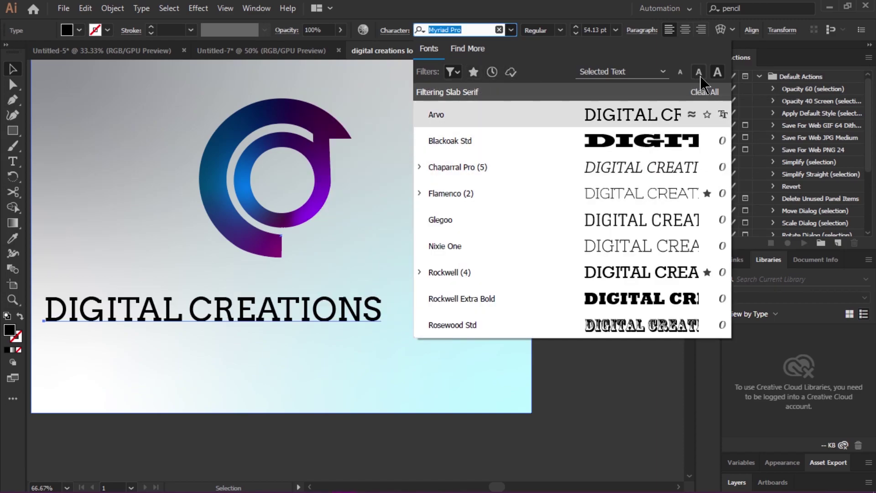
Step: Preview the slab serif fonts with the Typography sample text and switch the sample back to Selected Text
left_click(650, 80)
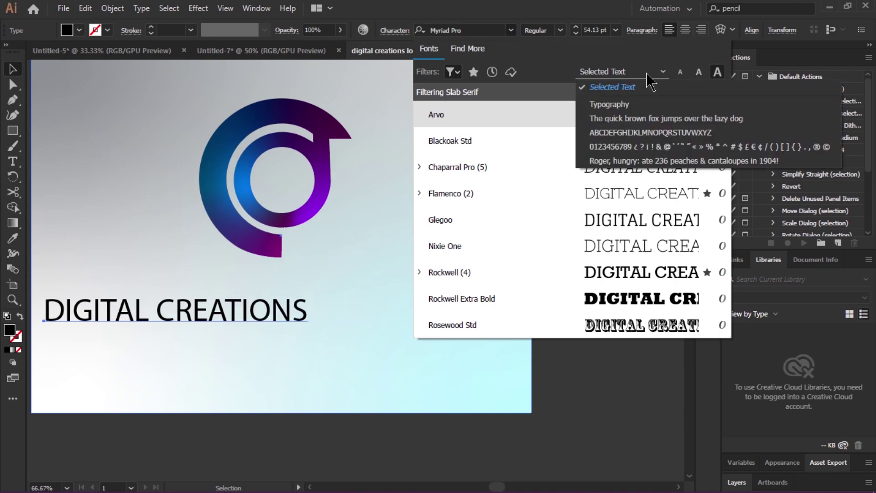
key("Escape")
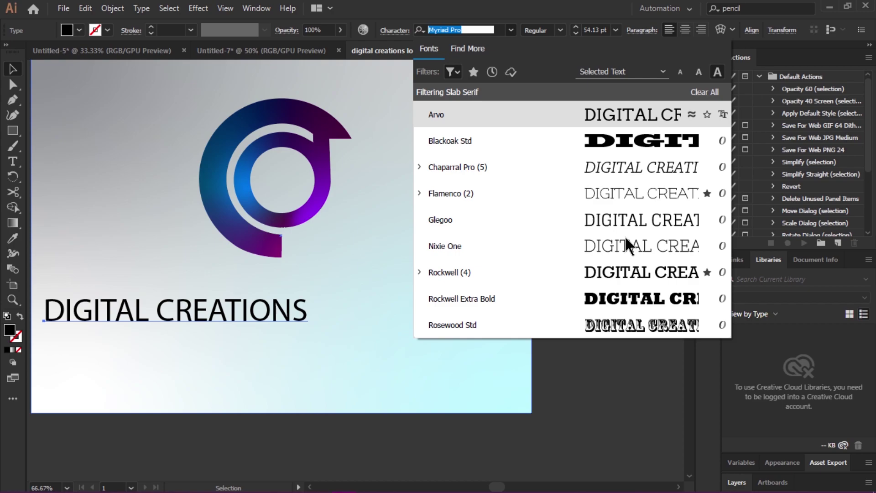
scroll(645, 72, "down", 1)
left_click(645, 72)
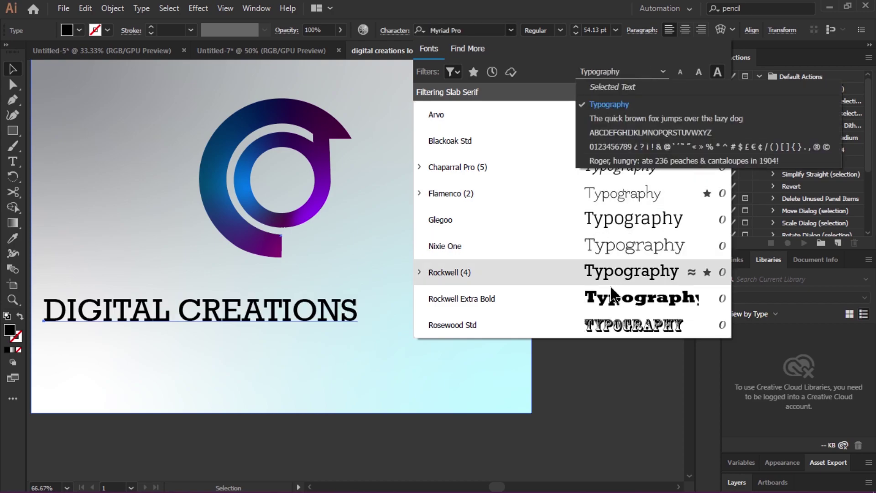
key("Escape")
left_click(621, 72)
left_click(613, 86)
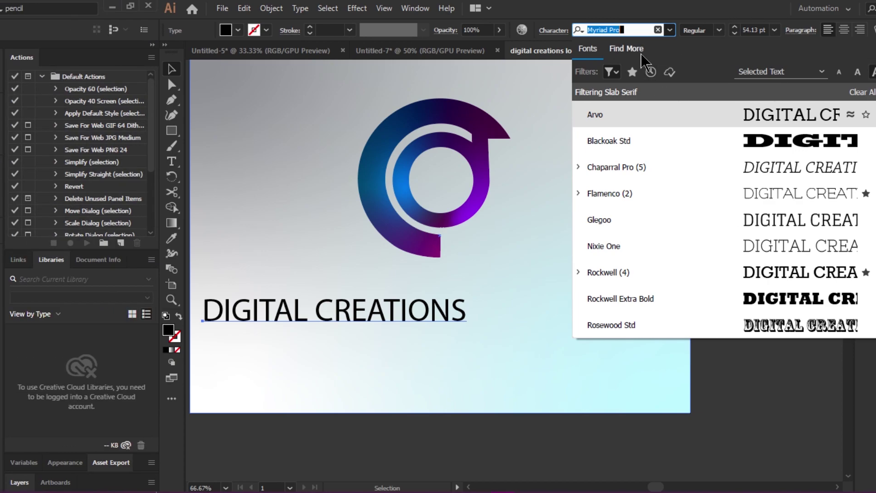
Step: Dismiss the font list and examine the bird logo on the brochure's dark green panel at up to 300%, returning to 25%
left_click(555, 52)
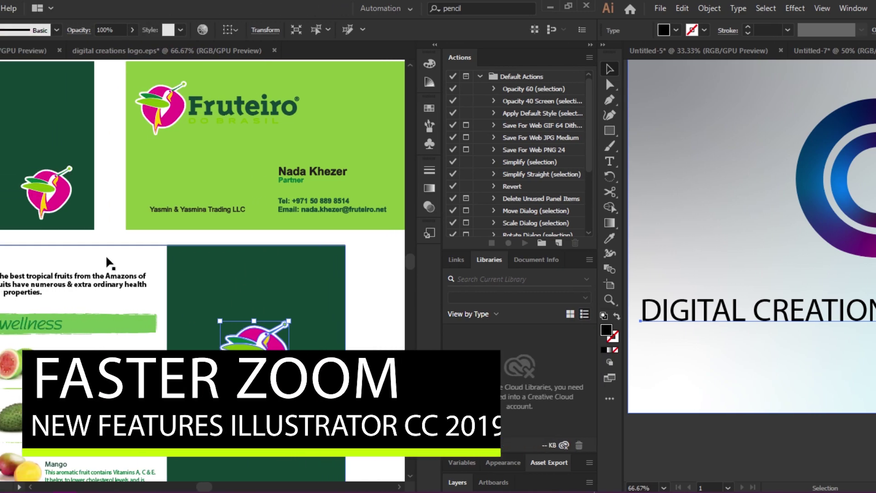
key("ctrl+plus")
key("ctrl+plus")
key("ctrl+plus")
key("ctrl+plus")
key("ctrl+plus")
key("ctrl+plus")
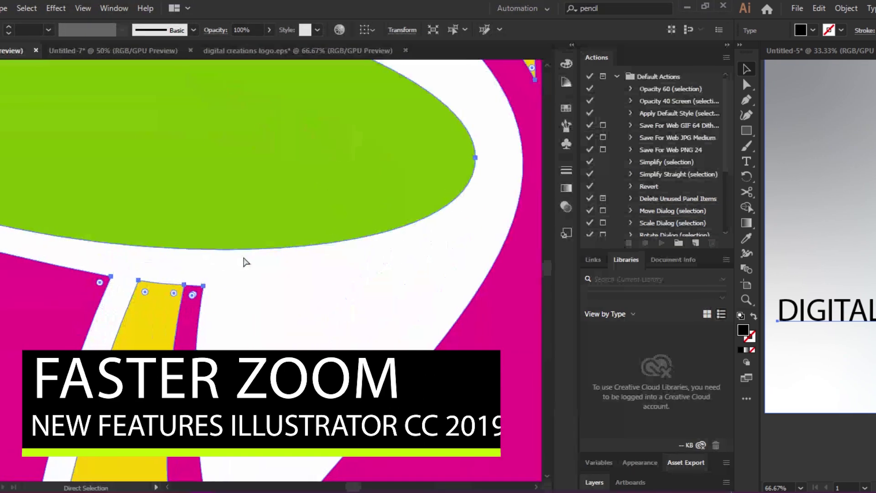
key("ctrl+minus")
key("ctrl+minus")
key("ctrl+minus")
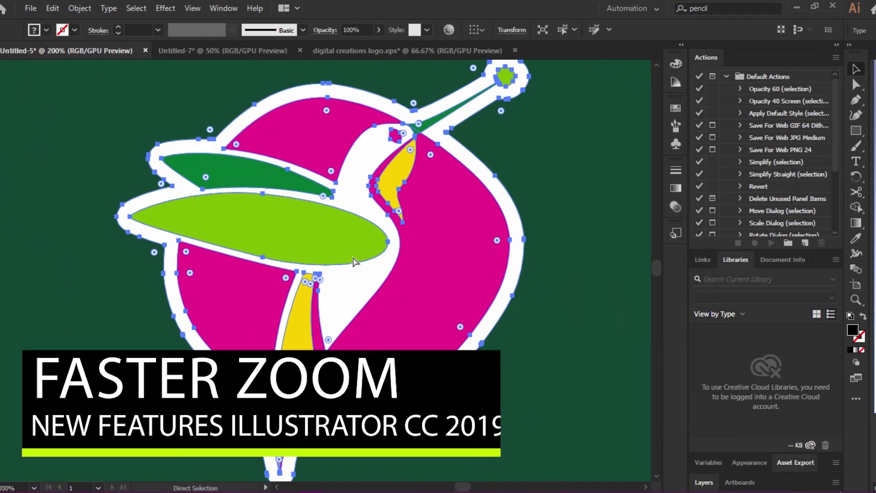
key("ctrl+plus")
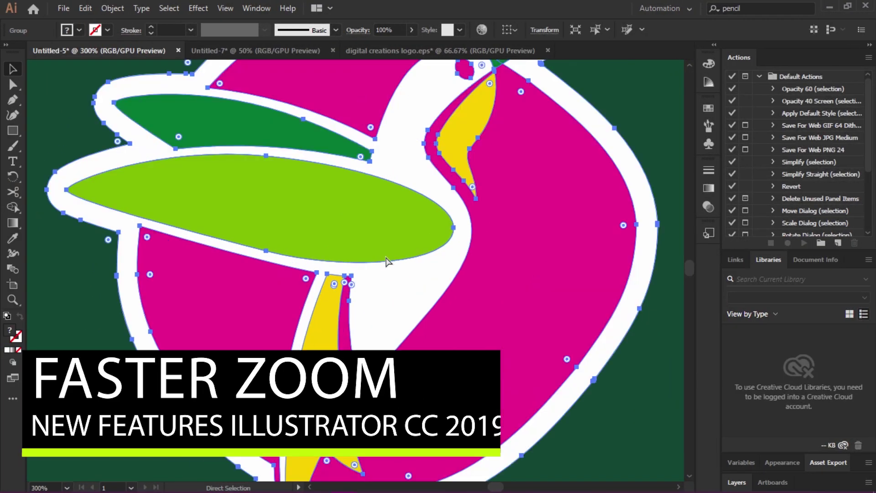
key("ctrl+minus")
key("ctrl+minus")
key("ctrl+minus")
key("ctrl+minus")
key("ctrl+minus")
key("ctrl+minus")
key("ctrl+minus")
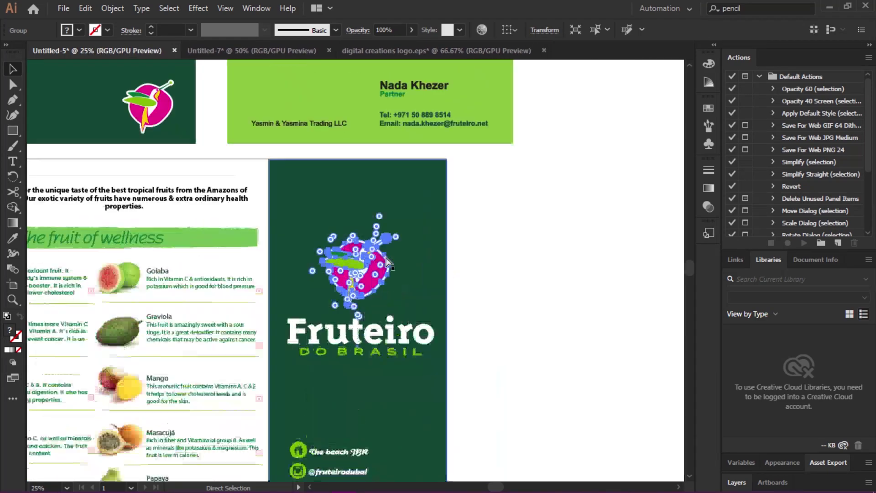
Step: Inspect the edges of the bird logo's light green wing at 1600% magnification, returning to a 50% view of the panel
key("ctrl+plus")
key("ctrl+plus")
key("ctrl+plus")
key("ctrl+plus")
key("ctrl+plus")
key("ctrl+plus")
key("ctrl+plus")
key("ctrl+plus")
key("ctrl+plus")
key("ctrl+plus")
key("ctrl+plus")
key("ctrl+plus")
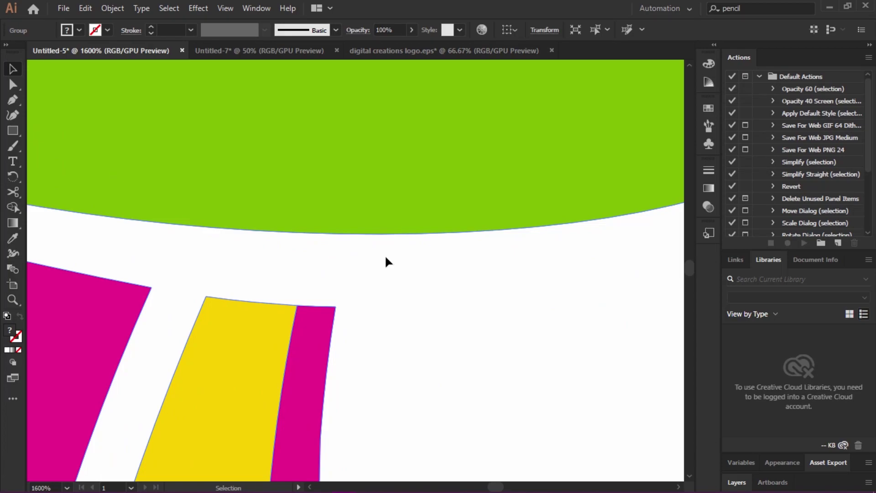
key("ctrl+minus")
key("ctrl+minus")
key("ctrl+minus")
key("ctrl+minus")
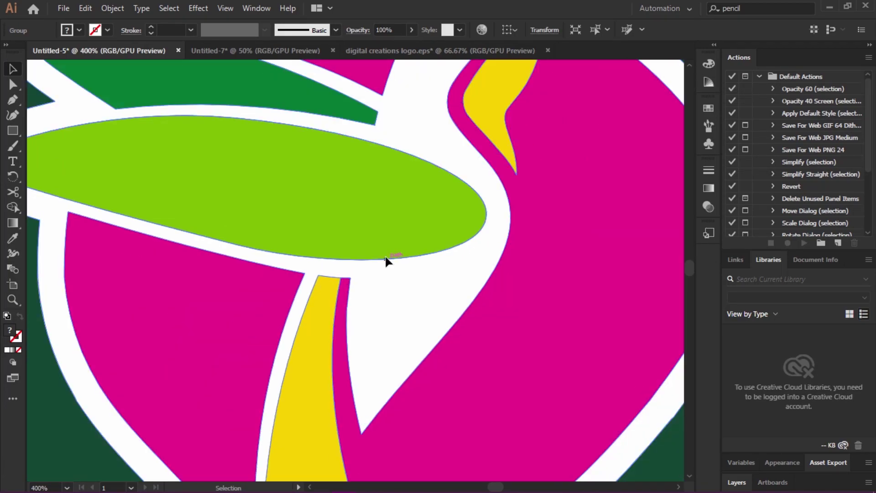
key("ctrl+minus")
key("ctrl+minus")
key("ctrl+minus")
key("ctrl+minus")
key("ctrl+minus")
key("ctrl+minus")
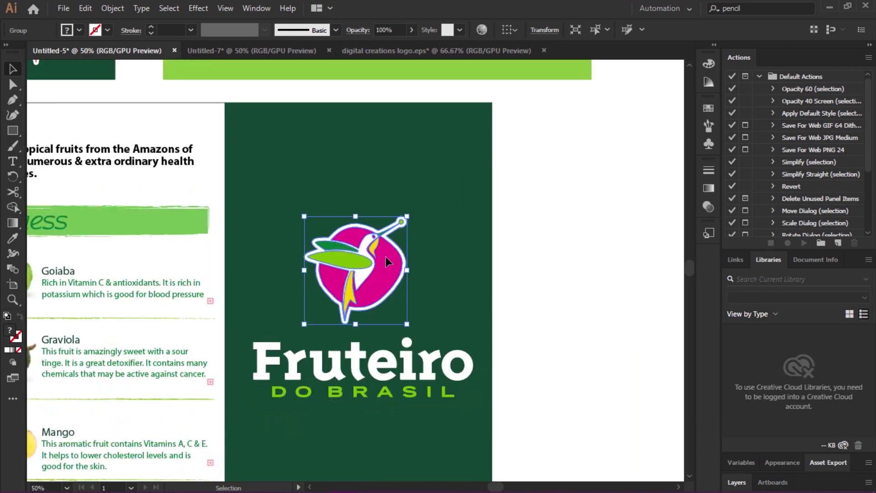
Step: View the business cards at 50%, inspect the brochure's bird logo close up, and return to a 25% overview
left_click(284, 237)
left_click_drag(284, 237, 475, 470)
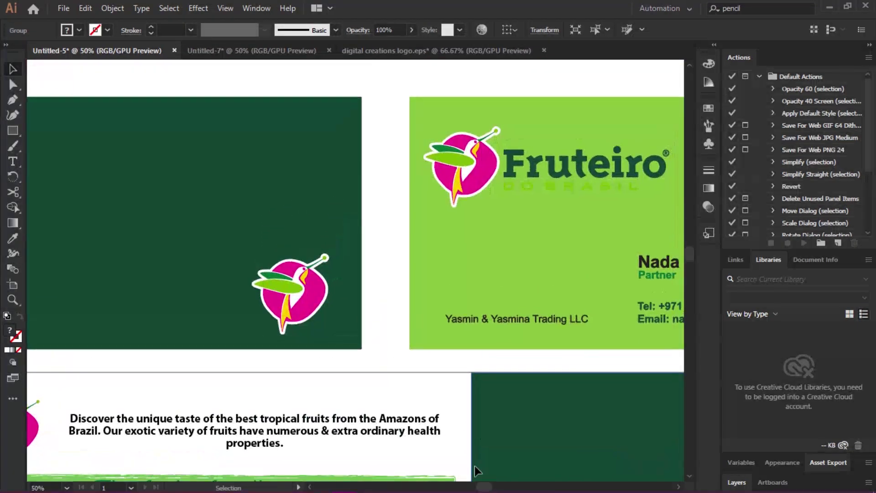
key("ctrl+plus")
key("ctrl+plus")
key("ctrl+plus")
key("ctrl+plus")
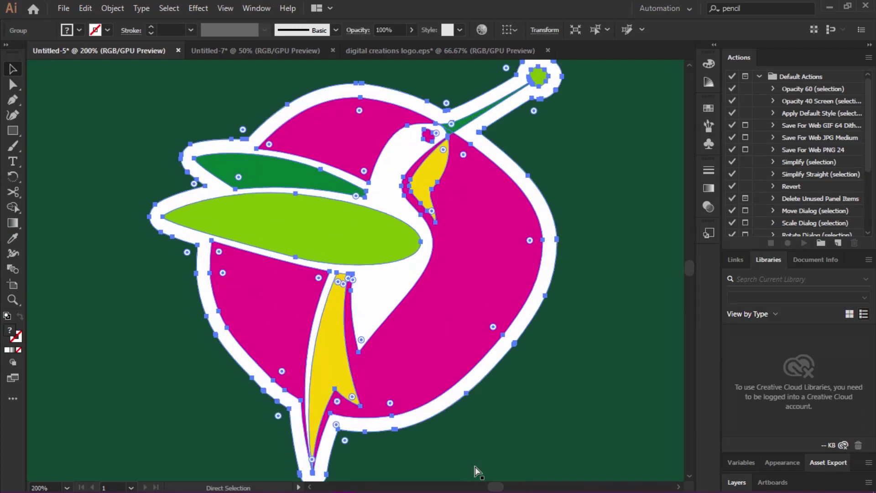
key("ctrl+plus")
key("ctrl+plus")
key("ctrl+plus")
key("ctrl+plus")
key("ctrl+plus")
key("ctrl+plus")
key("ctrl+plus")
key("ctrl+plus")
key("ctrl+minus")
key("ctrl+minus")
key("ctrl+minus")
key("ctrl+minus")
key("ctrl+minus")
key("ctrl+minus")
key("ctrl+minus")
key("ctrl+minus")
key("ctrl+minus")
key("ctrl+minus")
key("ctrl+minus")
key("ctrl+minus")
key("ctrl+minus")
key("ctrl+minus")
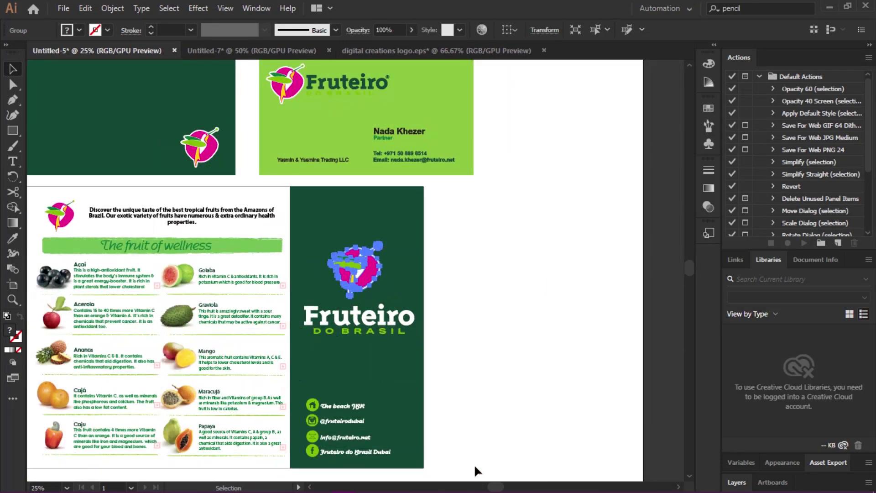
Step: Compare the full page of cards and brochure at 16.67% with a close-up of the bird logo, ending on the full page
left_click_drag(350, 296, 474, 326)
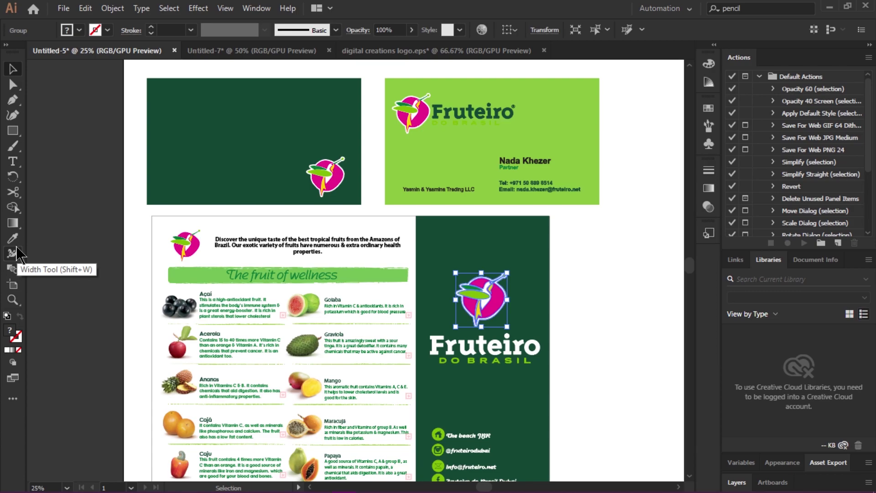
key("ctrl+minus")
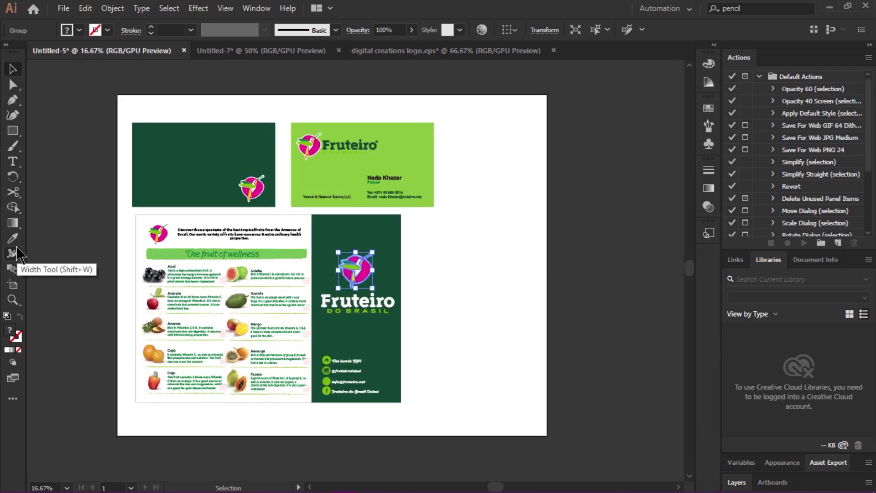
key("ctrl+plus")
key("ctrl+plus")
key("ctrl+plus")
key("ctrl+plus")
key("ctrl+plus")
key("ctrl+plus")
key("ctrl+plus")
key("ctrl+plus")
key("ctrl+plus")
key("ctrl+plus")
key("ctrl+plus")
key("ctrl+plus")
key("ctrl+plus")
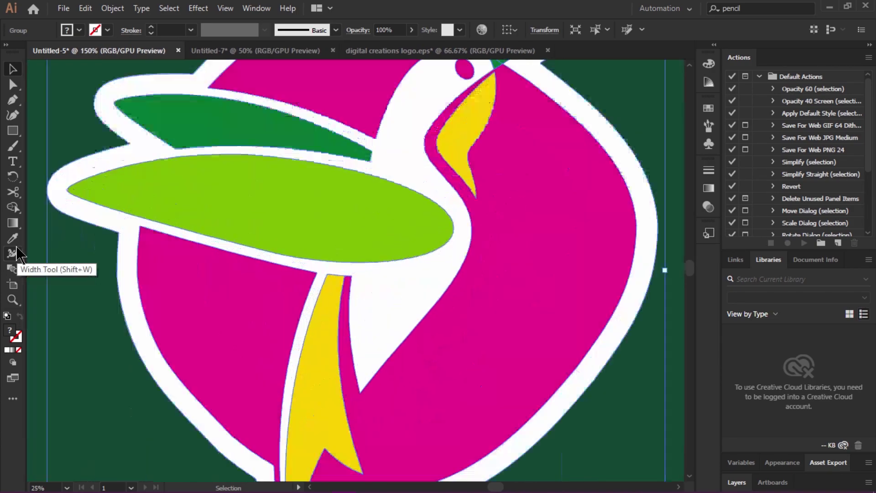
key("ctrl+minus")
key("ctrl+minus")
key("ctrl+minus")
key("ctrl+minus")
key("ctrl+minus")
key("ctrl+minus")
key("ctrl+minus")
key("ctrl+minus")
key("ctrl+minus")
key("ctrl+minus")
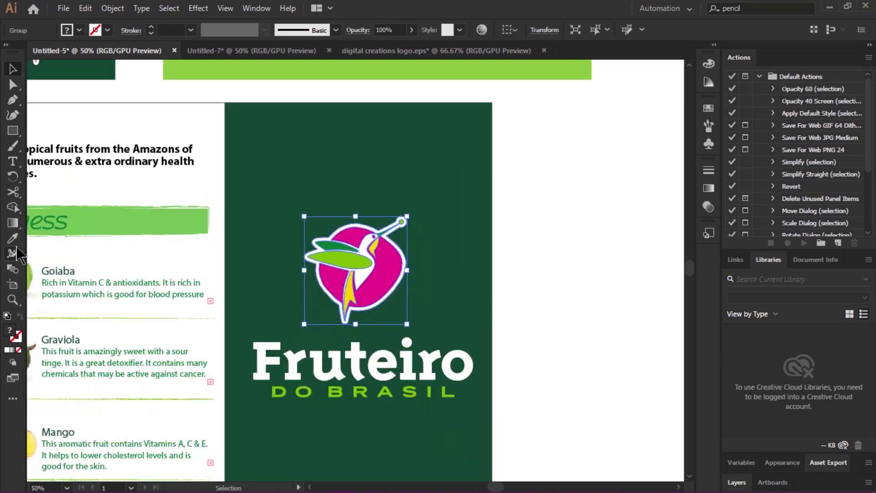
key("ctrl+minus")
key("ctrl+minus")
key("ctrl+minus")
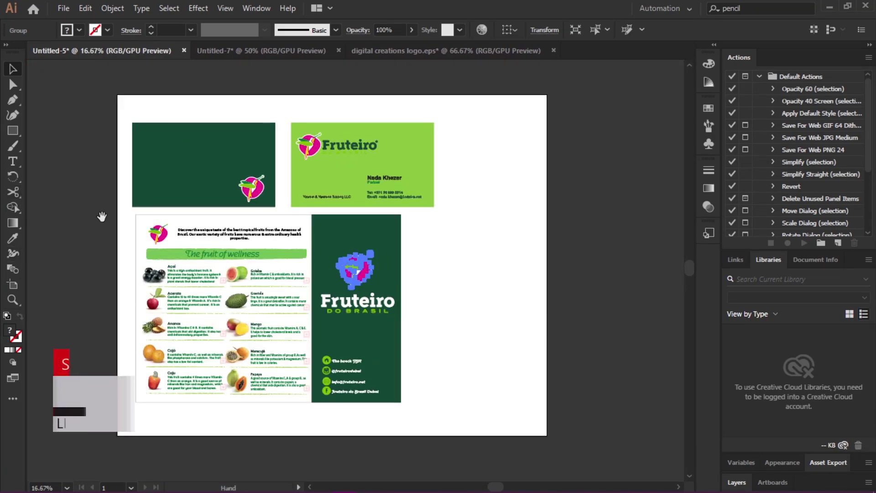
Step: Open the image art-boot-color-1159670 from the Pictures folder
left_click(63, 8)
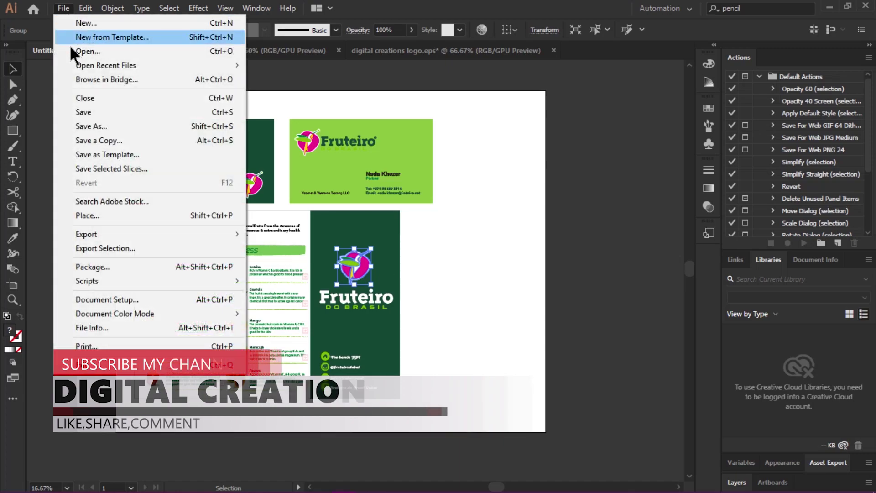
left_click(72, 52)
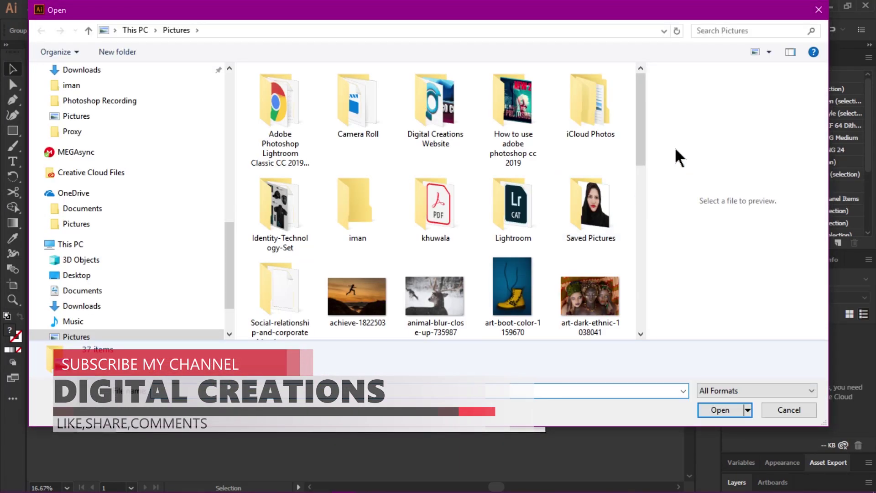
left_click(513, 285)
double_click(517, 266)
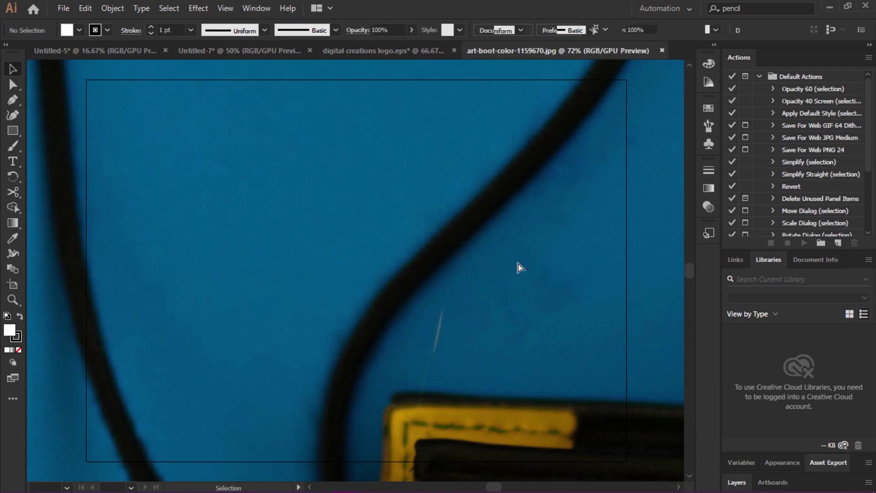
Step: Select the boot photo and bring the whole boot into view at 8.33%
key("ctrl+minus")
key("ctrl+minus")
key("ctrl+minus")
key("ctrl+minus")
key("ctrl+minus")
key("ctrl+minus")
left_click(519, 264)
key("ctrl+minus")
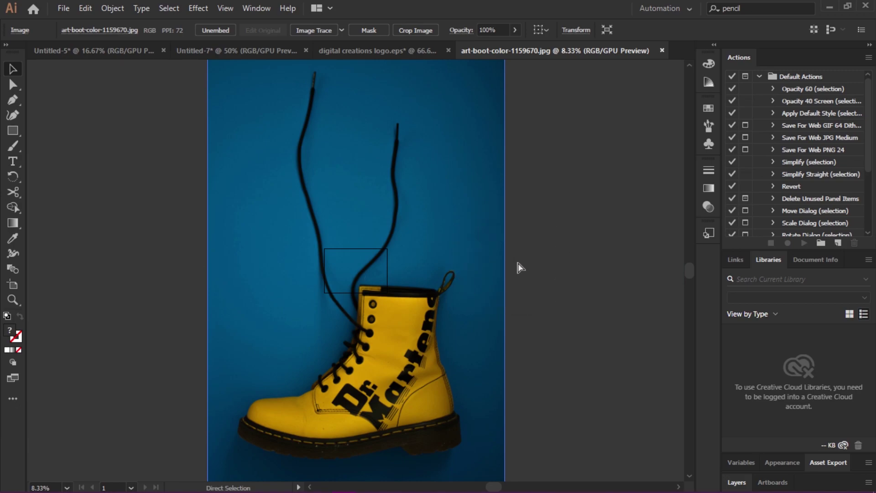
Step: Examine the boot's laces and upper edge at up to 66.67%, then view the entire photo at 3.12%
key("ctrl+plus")
key("ctrl+plus")
key("ctrl+plus")
key("ctrl+plus")
key("ctrl+plus")
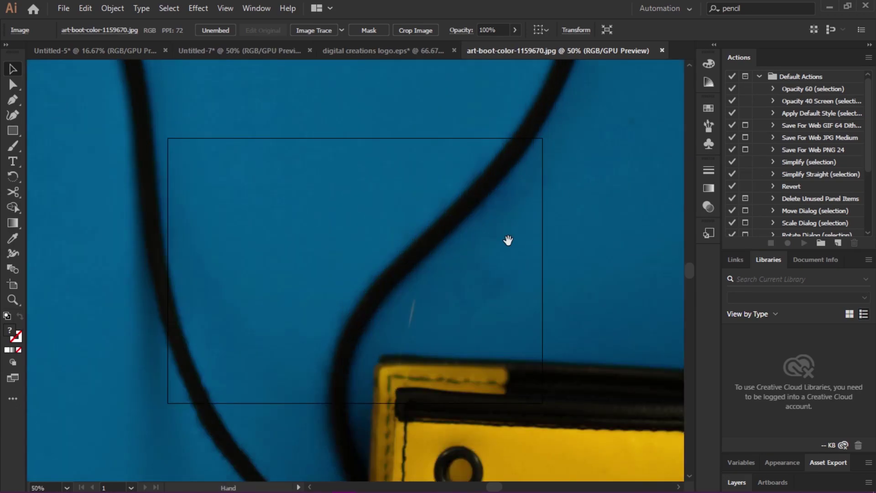
left_click_drag(507, 239, 523, 10)
key("ctrl+plus")
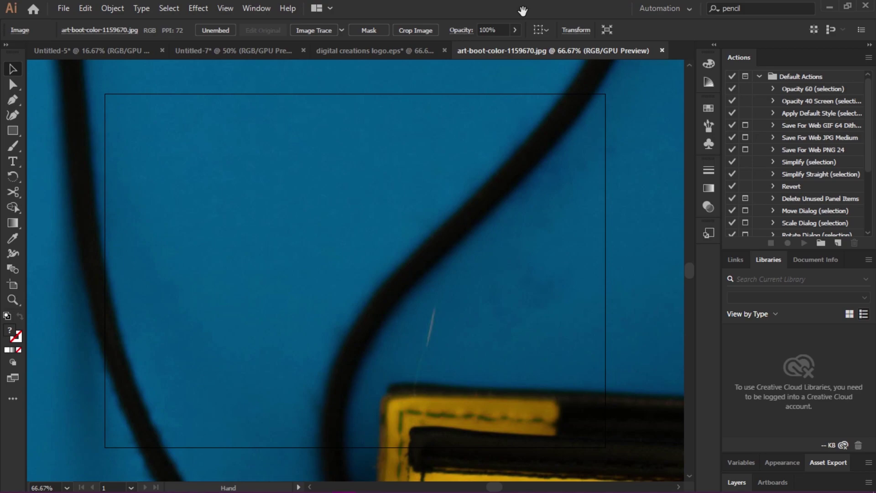
key("ctrl+minus")
key("ctrl+minus")
key("ctrl+minus")
key("ctrl+minus")
key("ctrl+minus")
key("ctrl+minus")
key("ctrl+minus")
key("ctrl+minus")
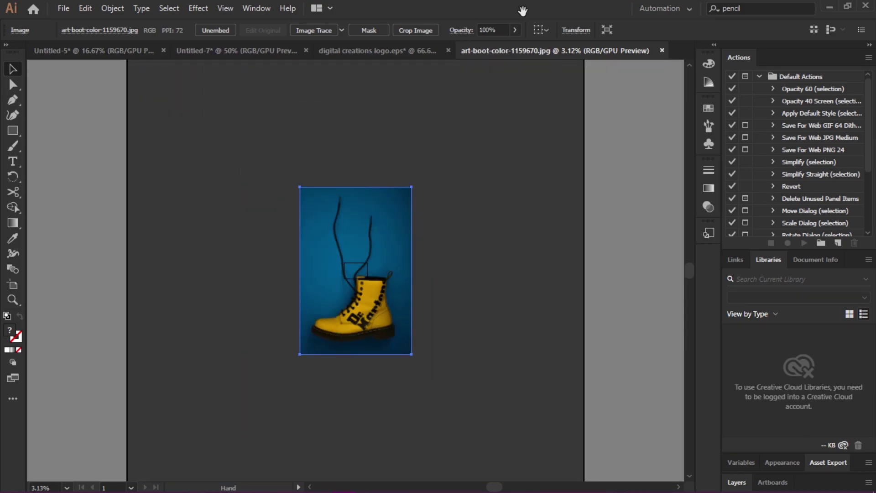
Step: Inspect the boot's eyelets, lettering and stitching at 25% to 33.33%, ending with an overview of the photo
key("ctrl+plus")
key("ctrl+plus")
key("ctrl+plus")
key("ctrl+plus")
key("ctrl+plus")
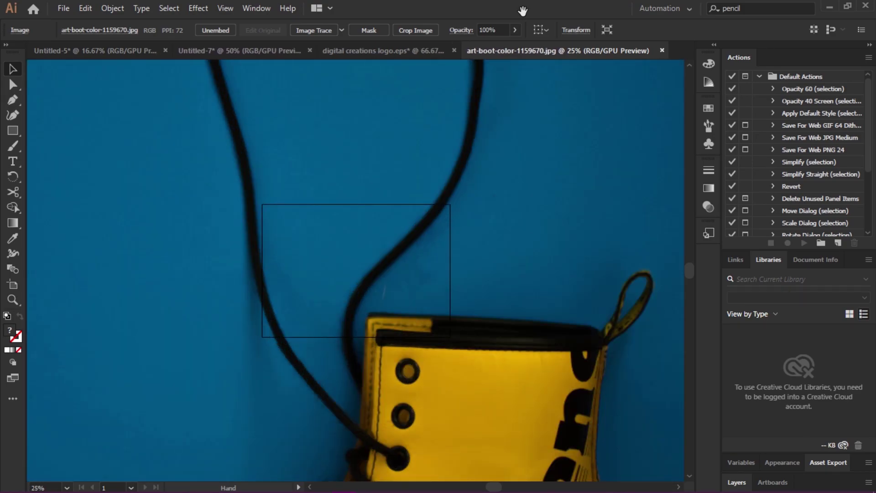
left_click_drag(518, 246, 522, 145)
left_click_drag(440, 322, 464, 202)
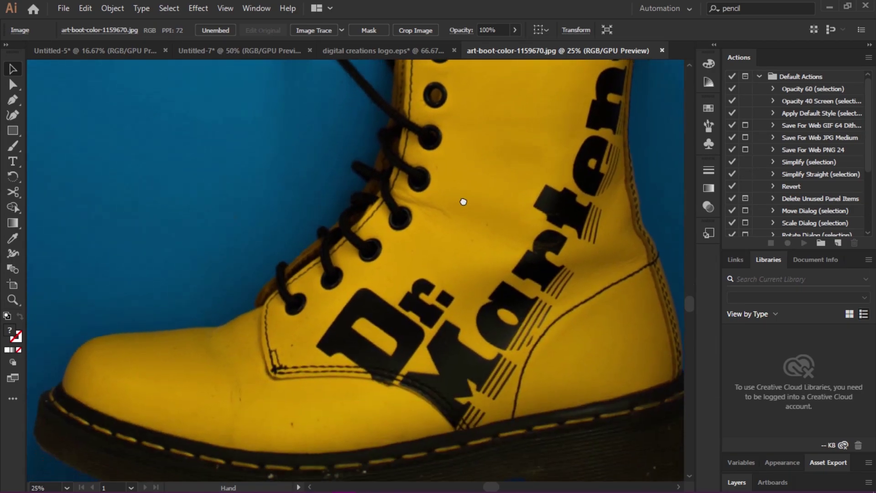
key("ctrl+plus")
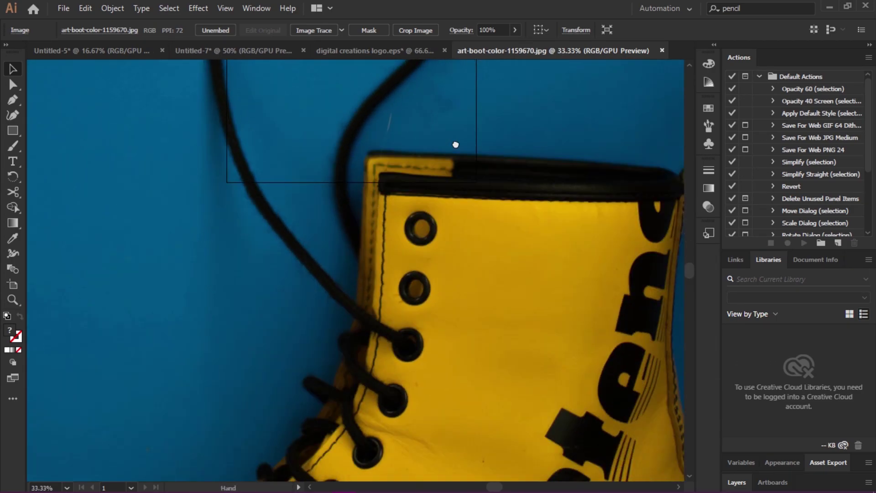
left_click_drag(455, 145, 465, 90)
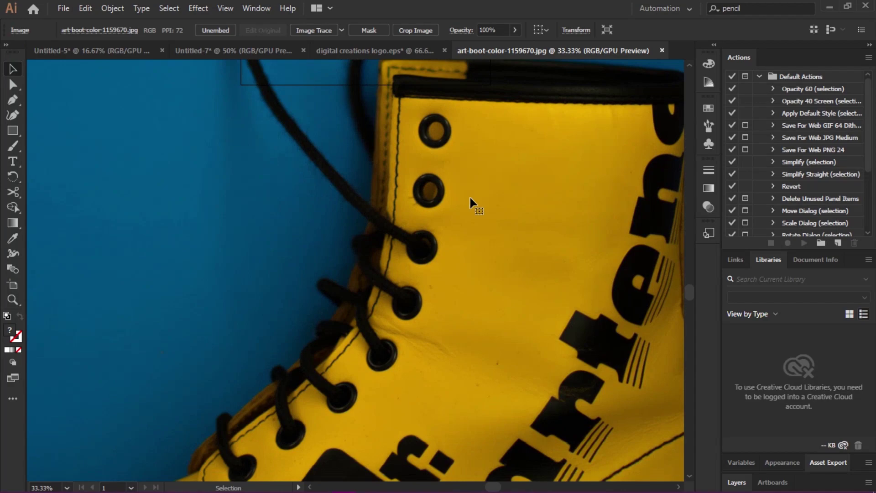
left_click_drag(471, 323, 509, 102)
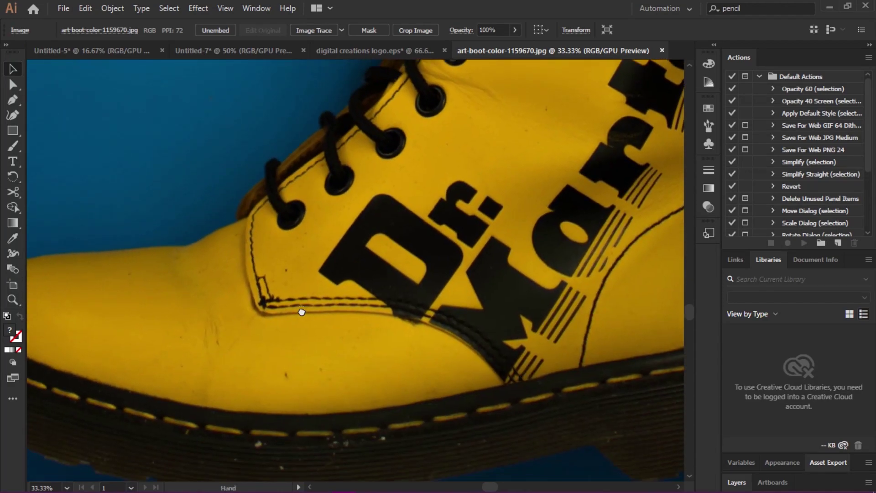
left_click_drag(301, 312, 370, 333)
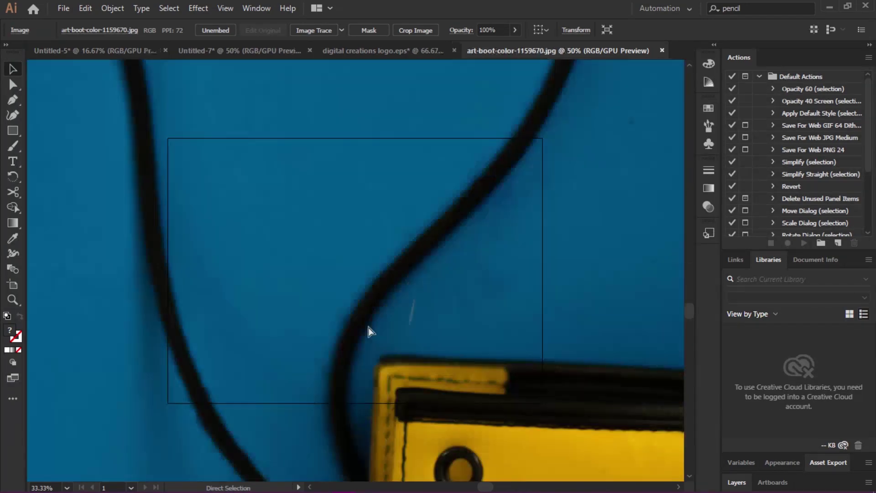
key("ctrl+minus")
key("ctrl+minus")
key("ctrl+minus")
key("ctrl+minus")
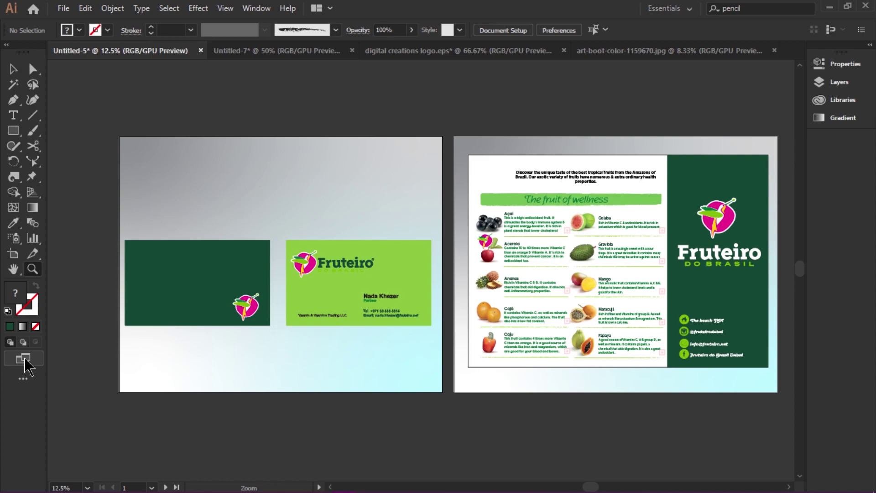
Step: Show the Untitled-5 document in Presentation Mode and page between the business card and brochure artboards, ending on the brochure
left_click(24, 362)
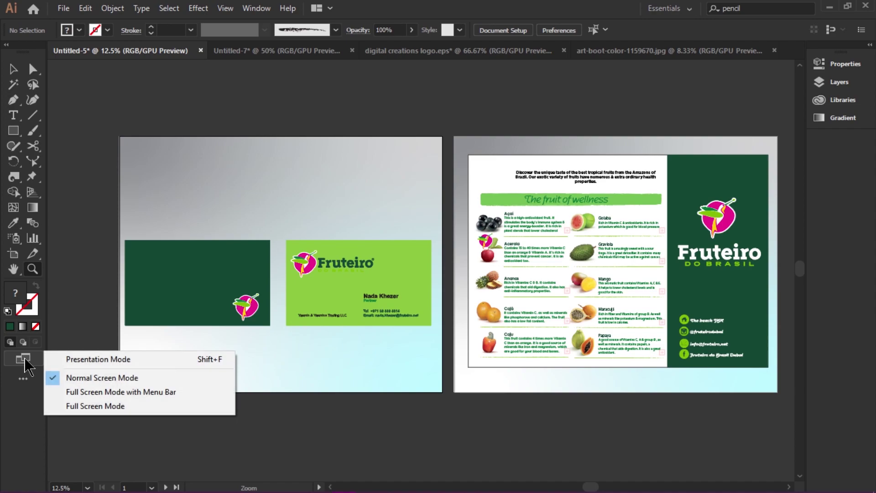
left_click(90, 361)
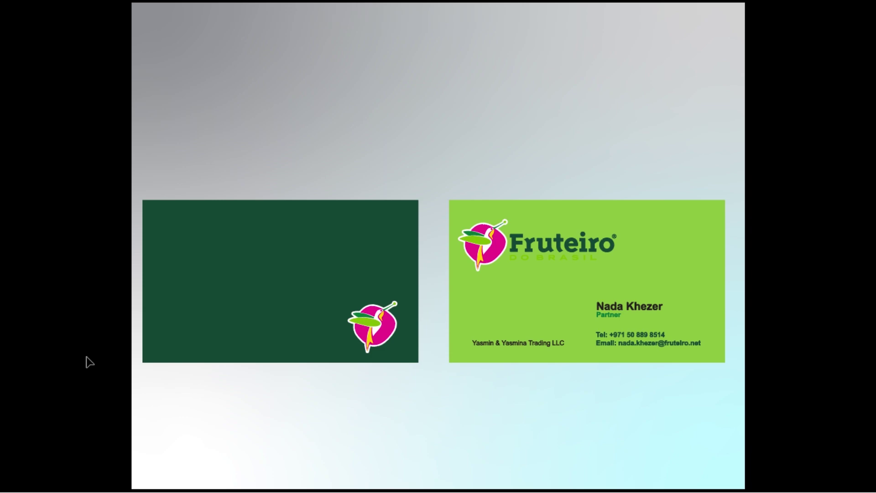
key("Right")
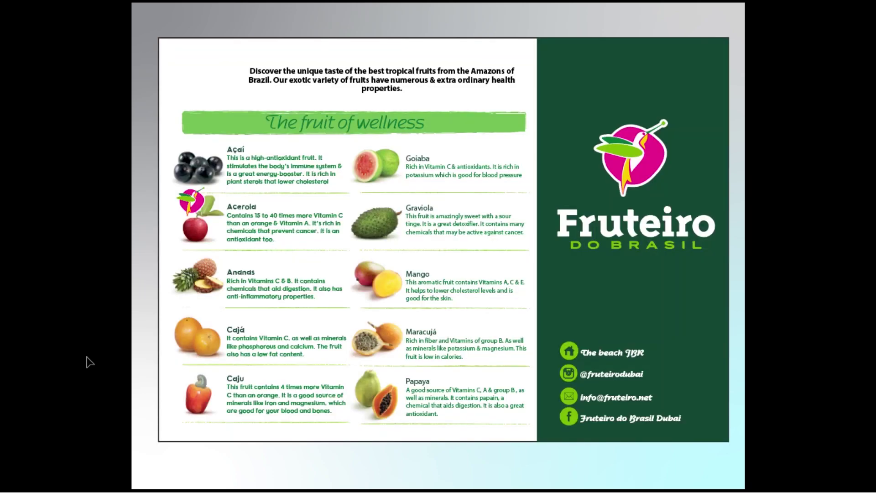
key("Left")
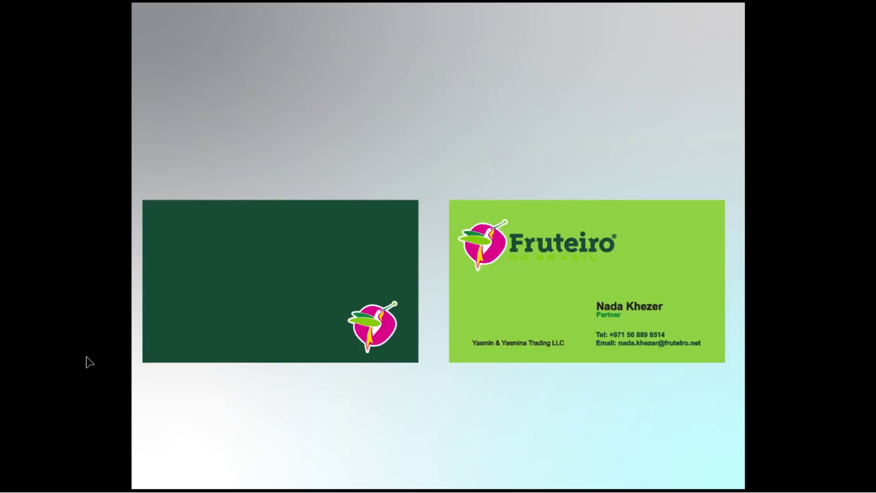
key("Right")
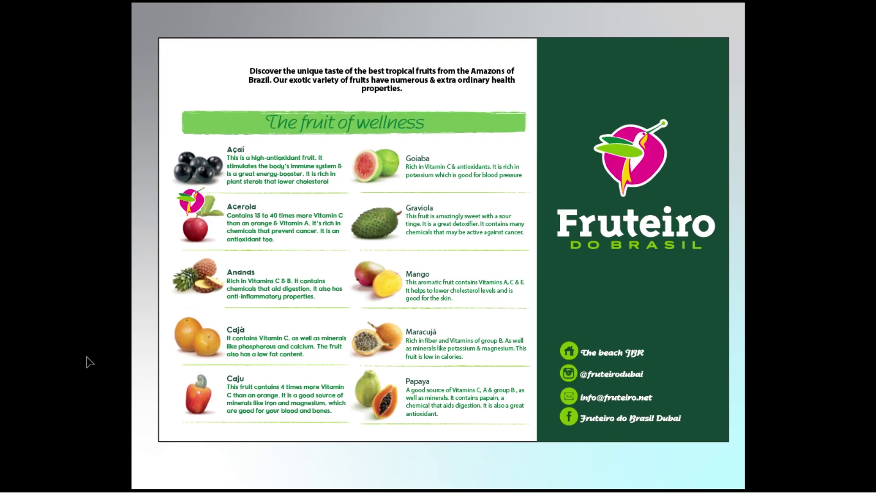
Step: Go back to the business card artboard, leave Presentation Mode and show both artboards side by side at 16.67%
key("Left")
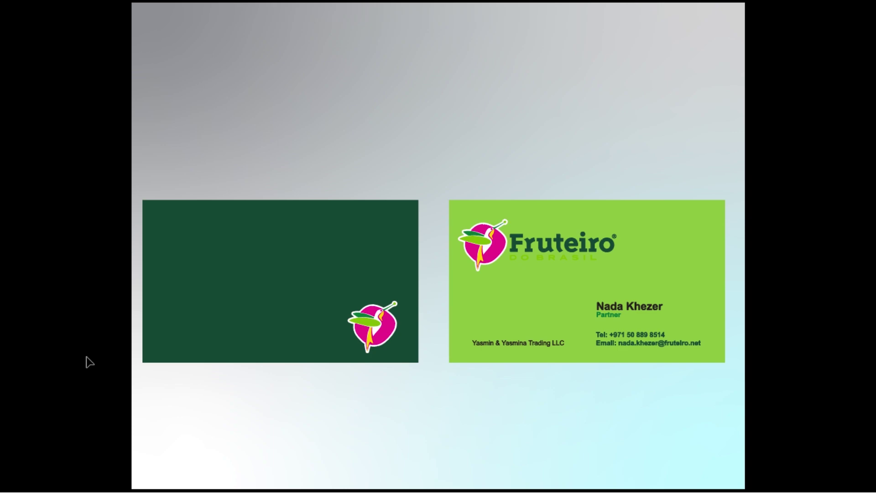
key("Escape")
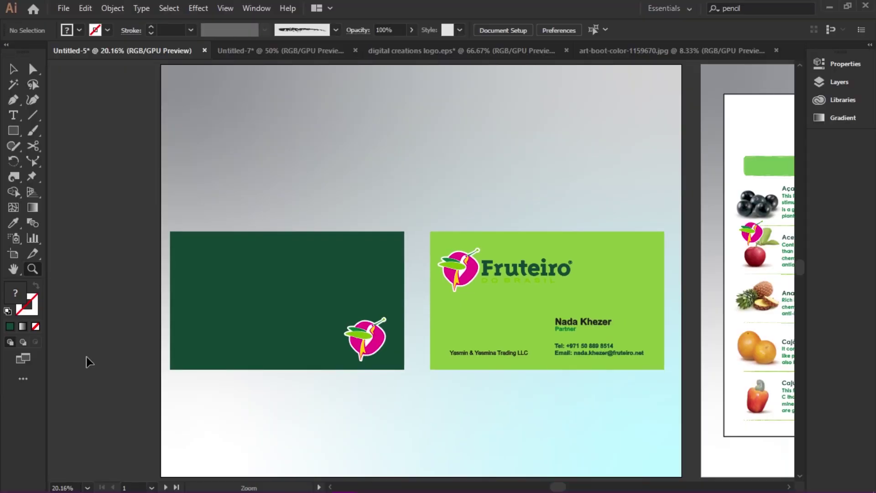
left_click_drag(360, 270, 216, 263)
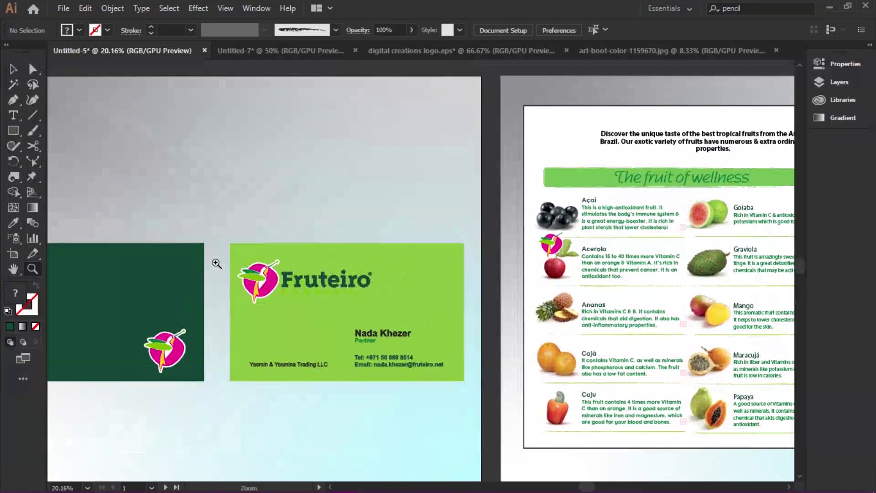
key("ctrl+minus")
left_click_drag(156, 227, 204, 219)
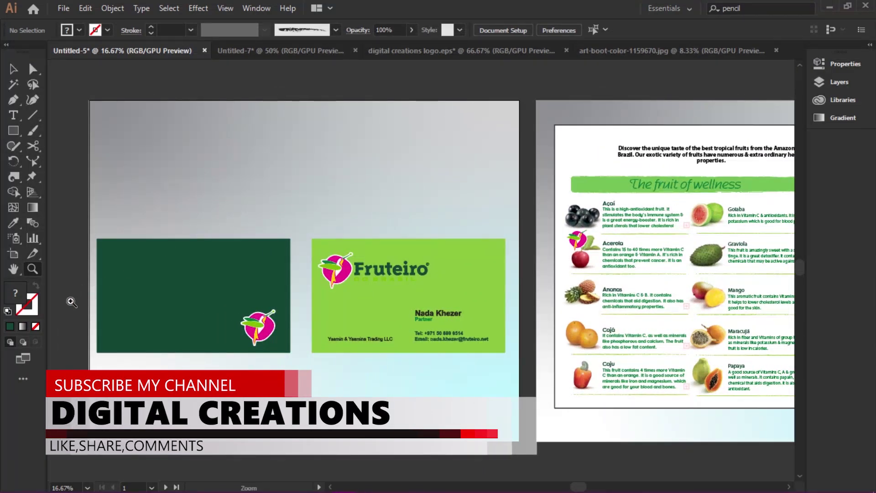
Step: Show the artboards in Presentation Mode again, page to the brochure and back to the business card, and exit
left_click(25, 360)
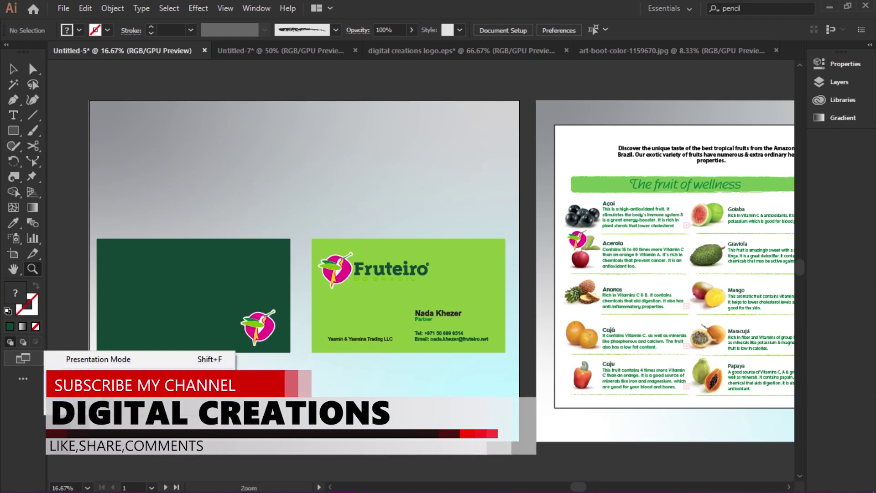
left_click(102, 362)
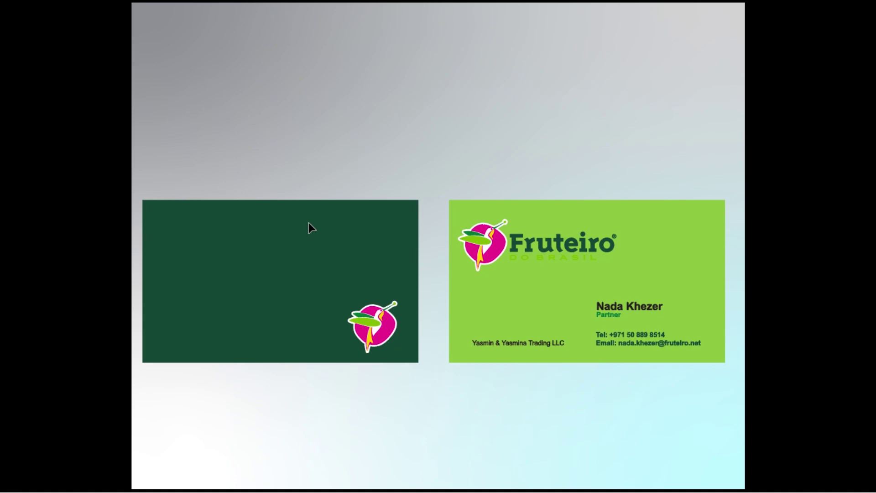
key("Right")
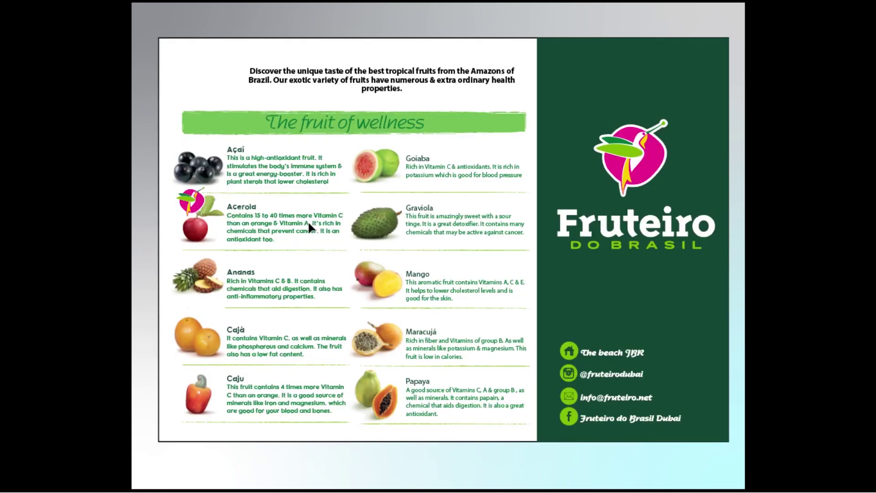
key("Left")
key("Escape")
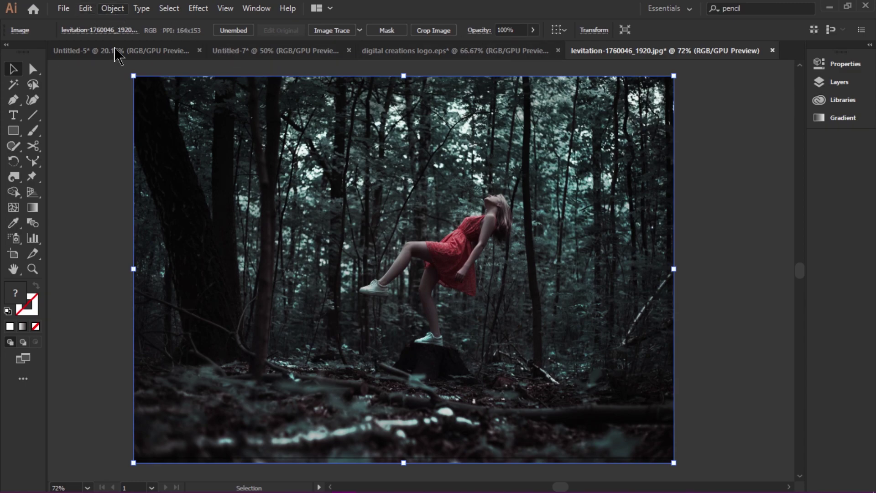
Step: Crop the forest photo around the woman in the red dress to 367 × 333 pt and move it to the artboard's centre
left_click(105, 99)
left_click(204, 111)
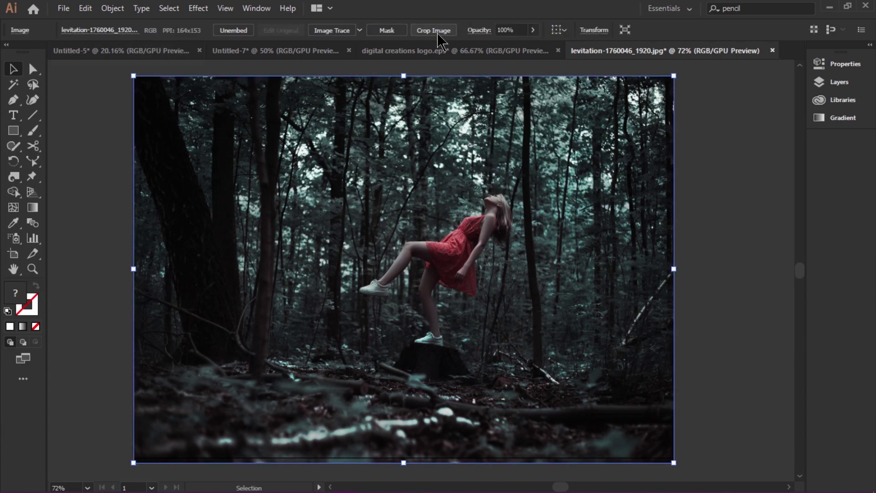
left_click(109, 8)
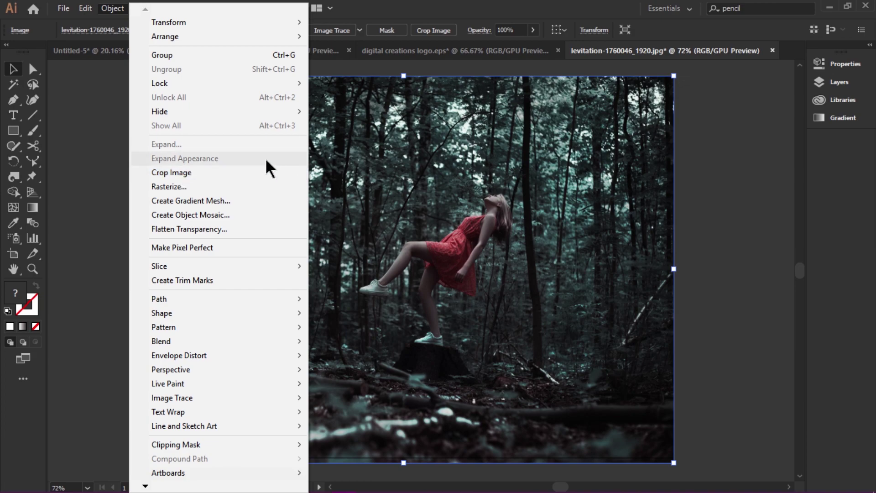
left_click(190, 172)
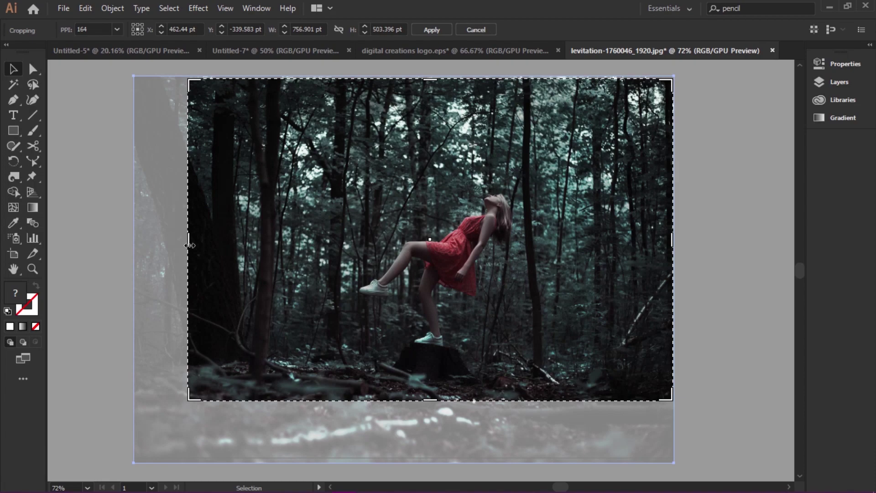
left_click_drag(190, 245, 332, 239)
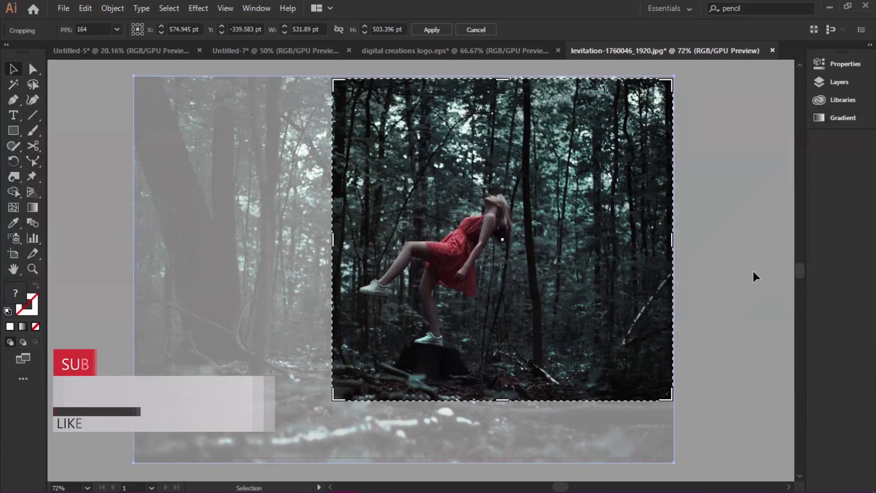
left_click_drag(670, 241, 567, 241)
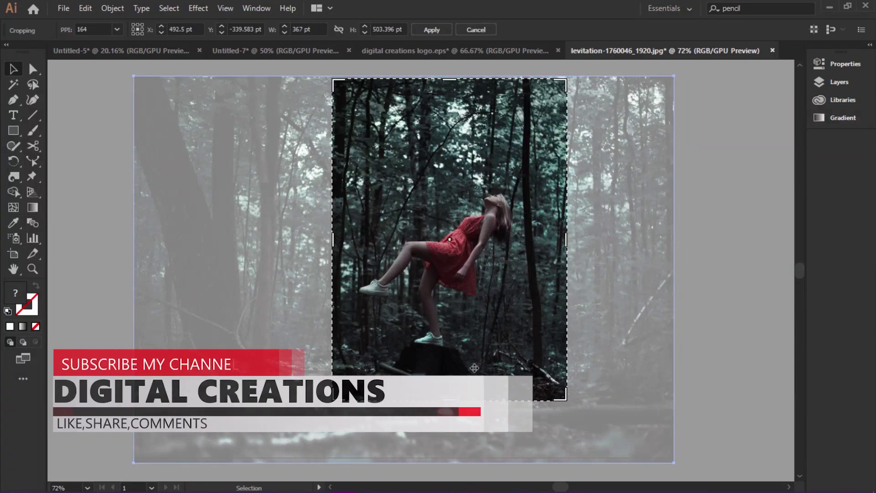
left_click_drag(470, 384, 470, 378)
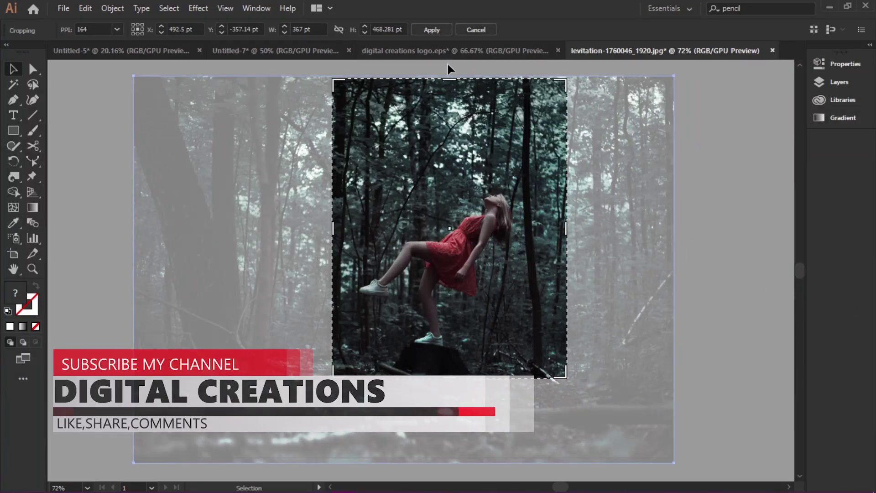
left_click_drag(449, 84, 449, 165)
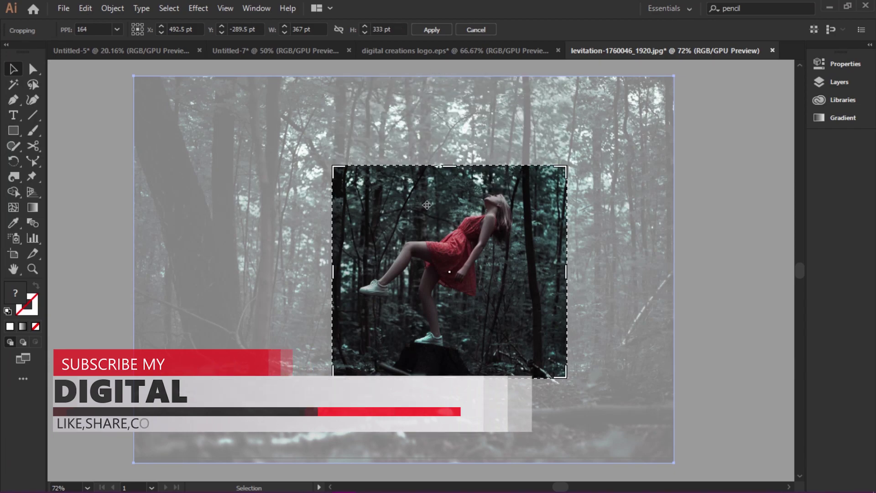
left_click(438, 29)
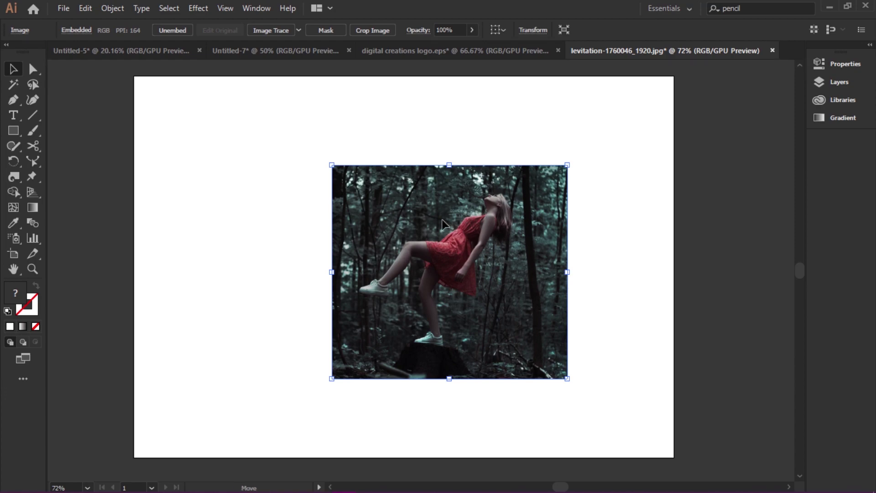
left_click_drag(446, 223, 402, 211)
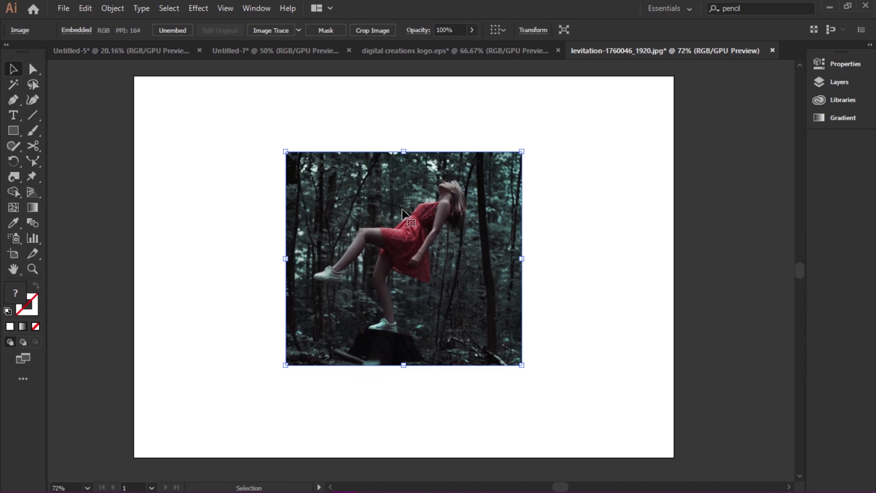
Step: Switch to the Untitled-5 document, clear the selection and bring the brochure artboard into view
left_click(156, 53)
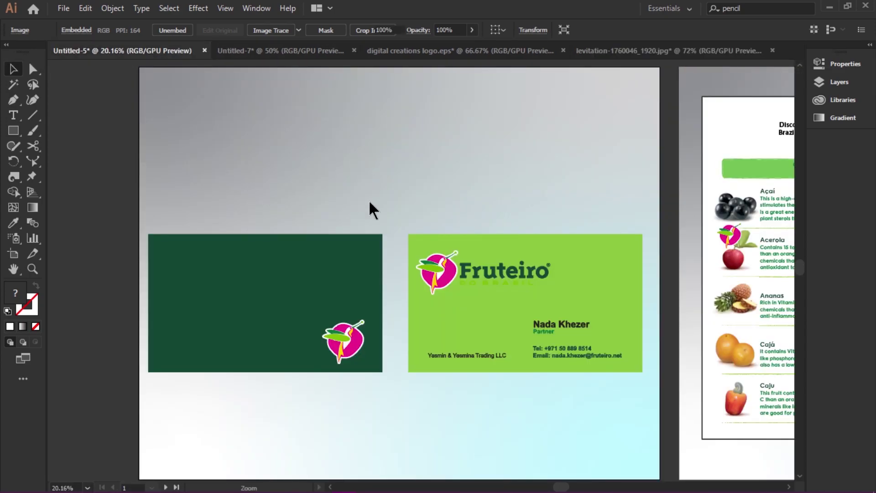
key("ctrl+shift+a")
left_click_drag(636, 268, 353, 207)
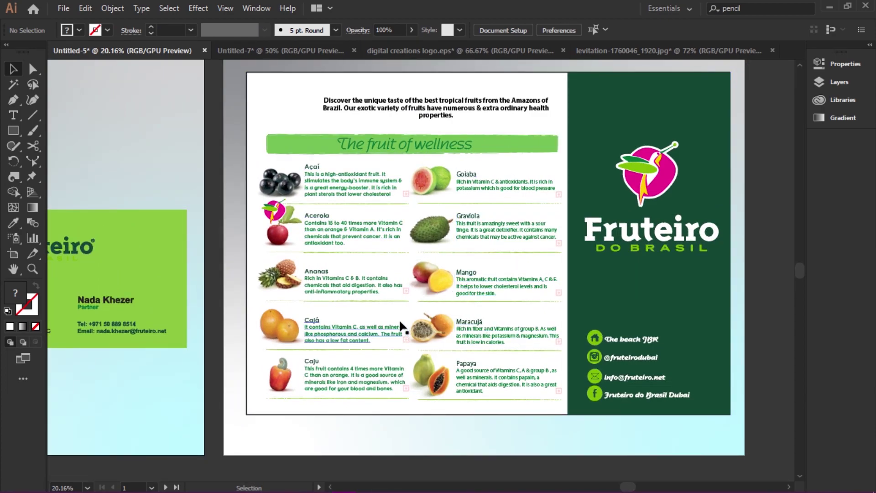
key("a")
key("ctrl+v")
left_click_drag(432, 276, 614, 114)
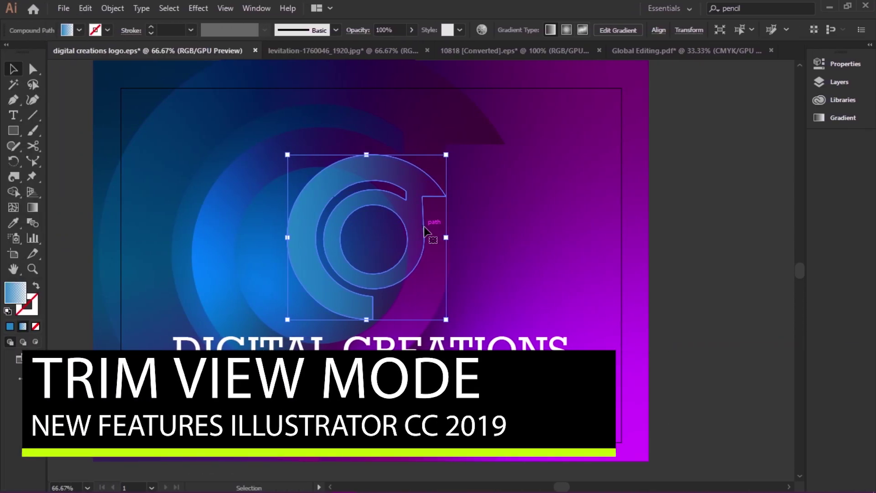
Step: Turn on Trim View for the digital creations logo and deselect the logo to check the artwork clipped to the artboard
key("space")
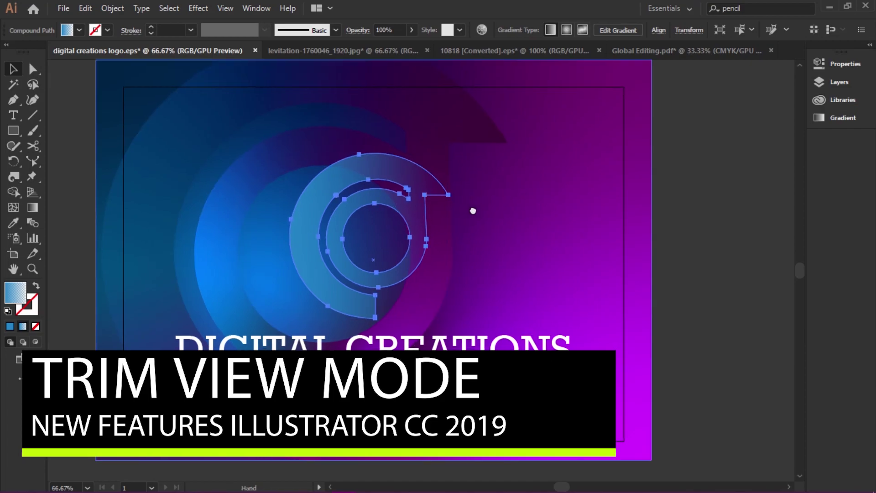
left_click_drag(472, 210, 505, 226)
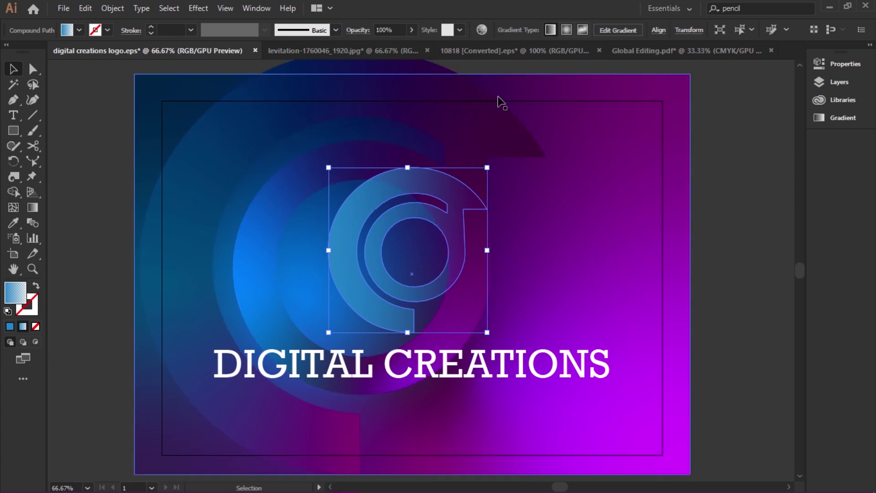
left_click(232, 10)
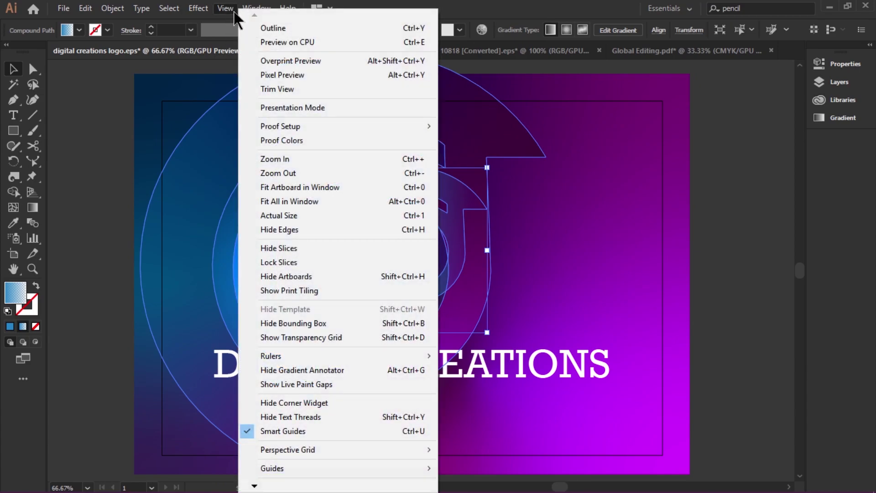
left_click(275, 89)
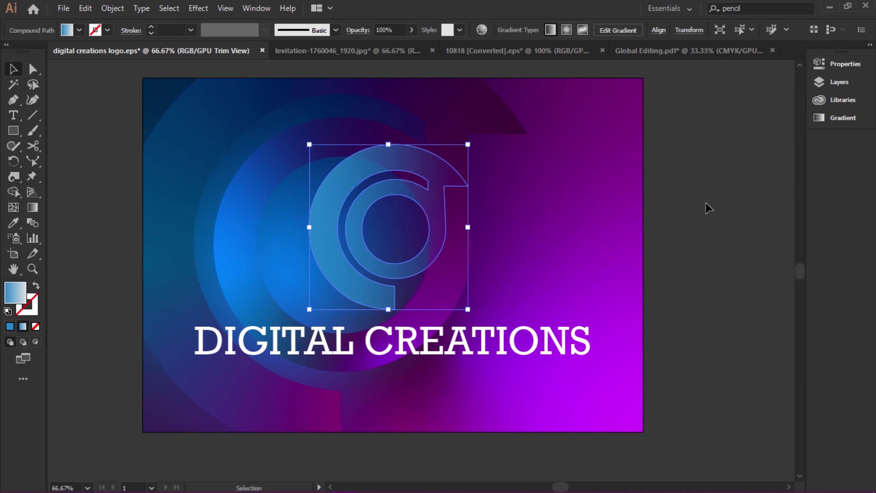
left_click(706, 203)
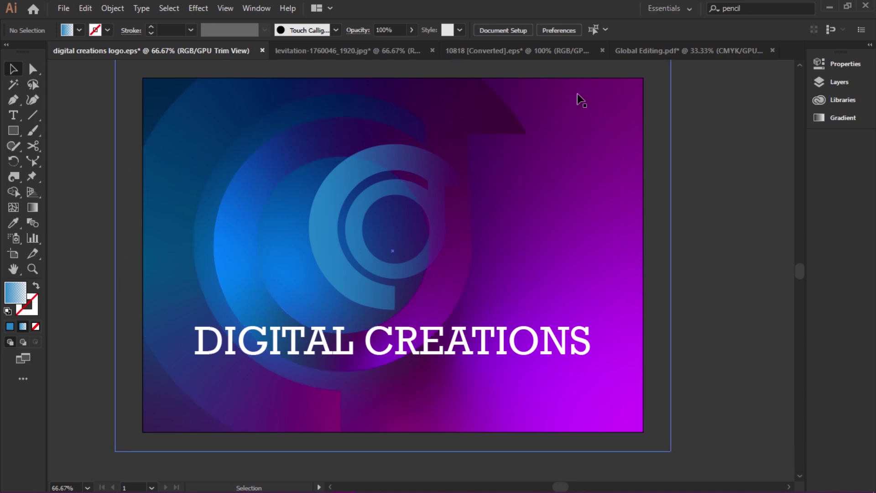
scroll(698, 160, "up", 3)
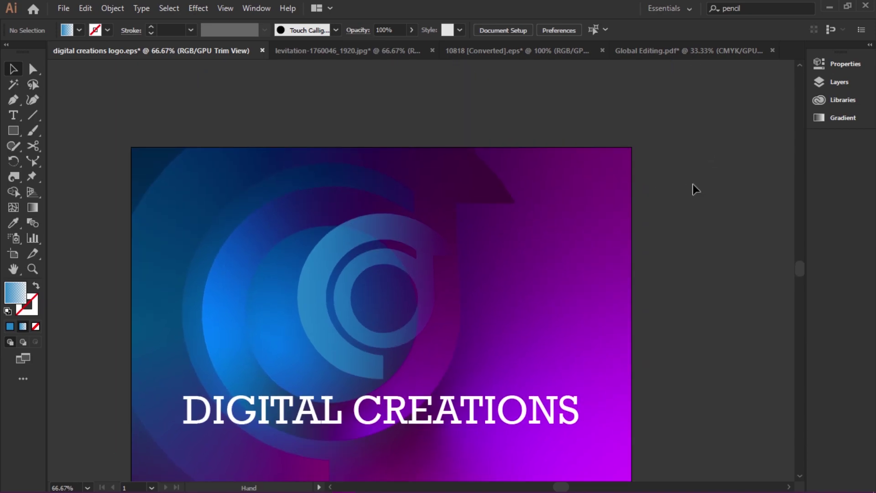
scroll(680, 224, "down", 3)
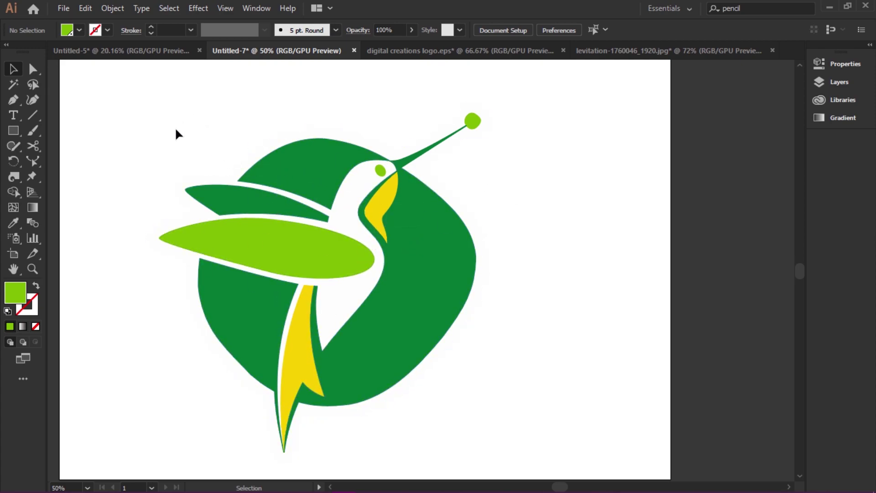
Step: Select the green bird logo and use Puppet Warp to bend its long beak downward and nudge the upper wing
left_click(32, 179)
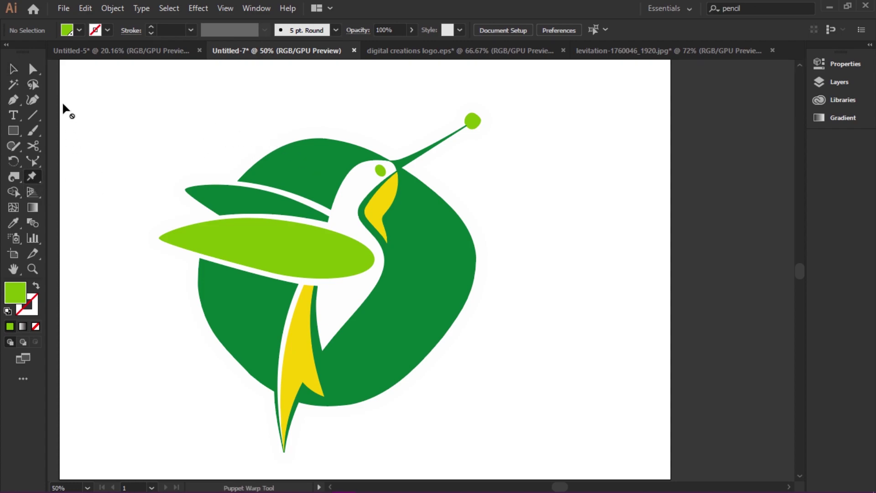
left_click(14, 69)
left_click(309, 166)
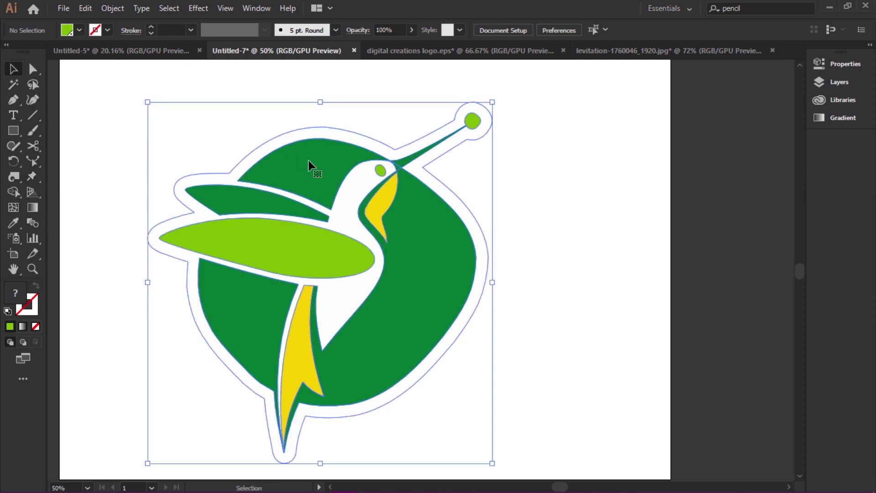
left_click(34, 182)
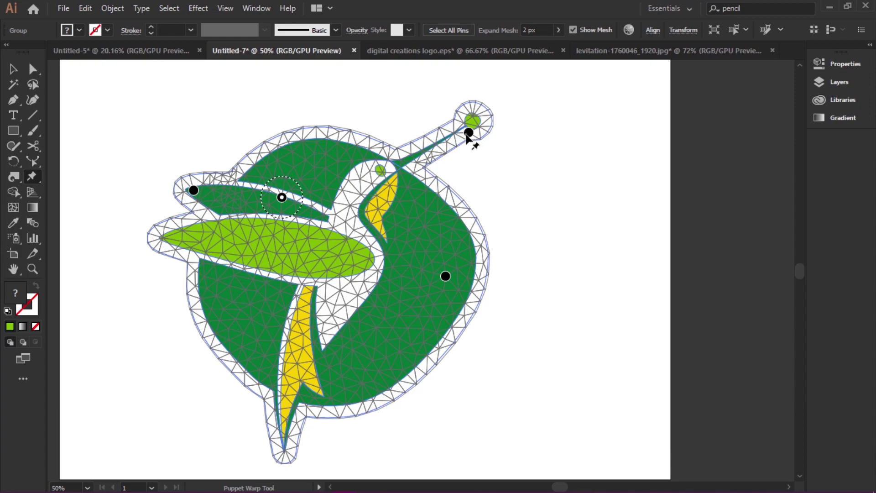
left_click_drag(468, 133, 476, 151)
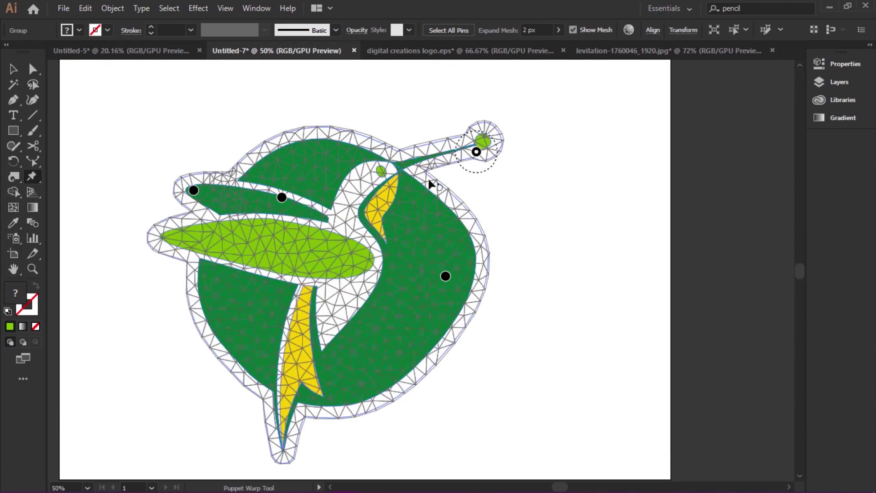
mouse_move(281, 198)
left_mouse_down()
mouse_move(283, 188)
mouse_move(274, 203)
left_mouse_up()
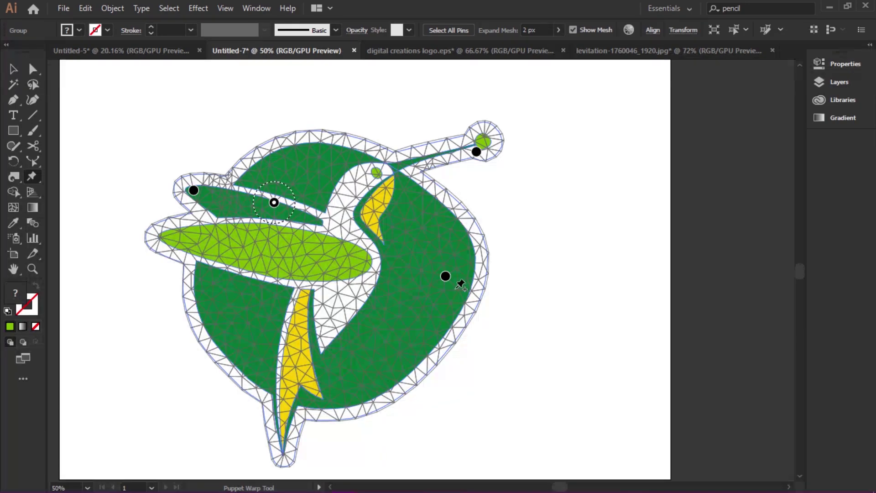
Step: Lower the upper wing's tip and reshape the round green body by moving their Puppet Warp pins
mouse_move(445, 276)
left_mouse_down()
mouse_move(433, 277)
mouse_move(450, 276)
left_mouse_up()
left_click_drag(193, 190, 183, 212)
mouse_move(453, 278)
left_mouse_down()
mouse_move(443, 276)
mouse_move(453, 273)
left_mouse_up()
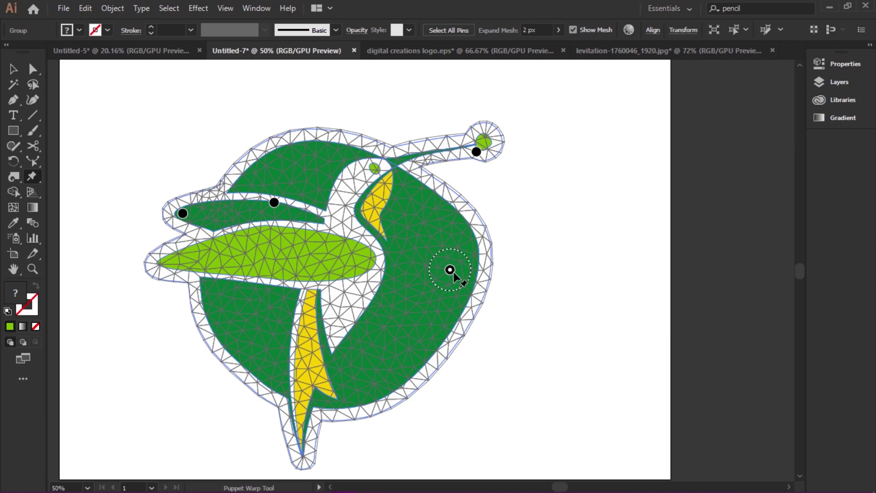
left_click_drag(453, 272, 447, 277)
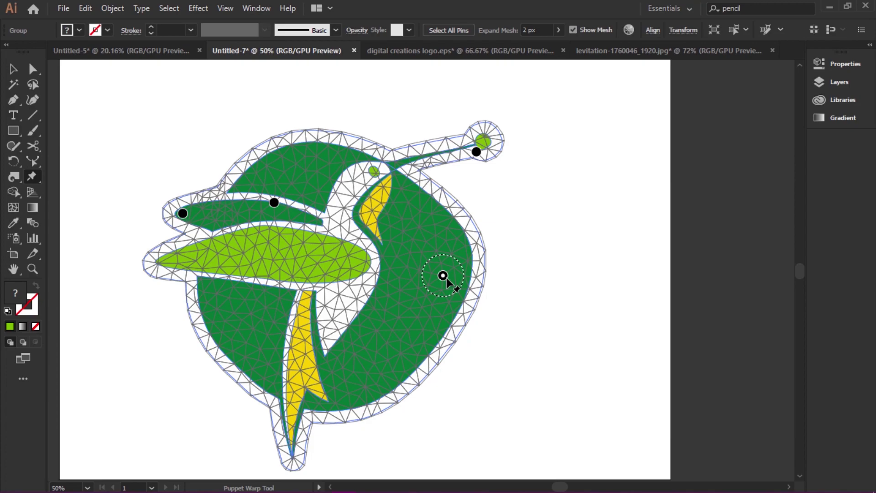
mouse_move(443, 276)
left_mouse_down()
mouse_move(440, 266)
mouse_move(437, 291)
mouse_move(434, 278)
left_mouse_up()
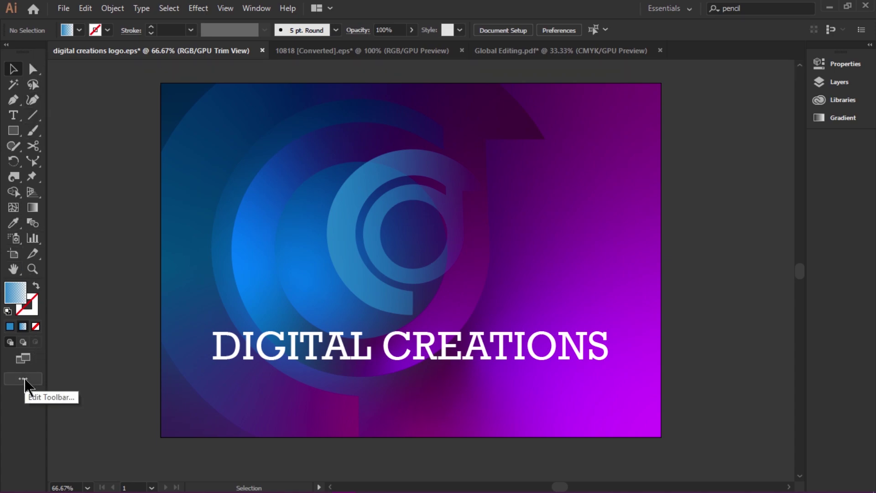
Step: Look through the full list of tools and switch the toolbar from Advanced to Basic
left_click(23, 379)
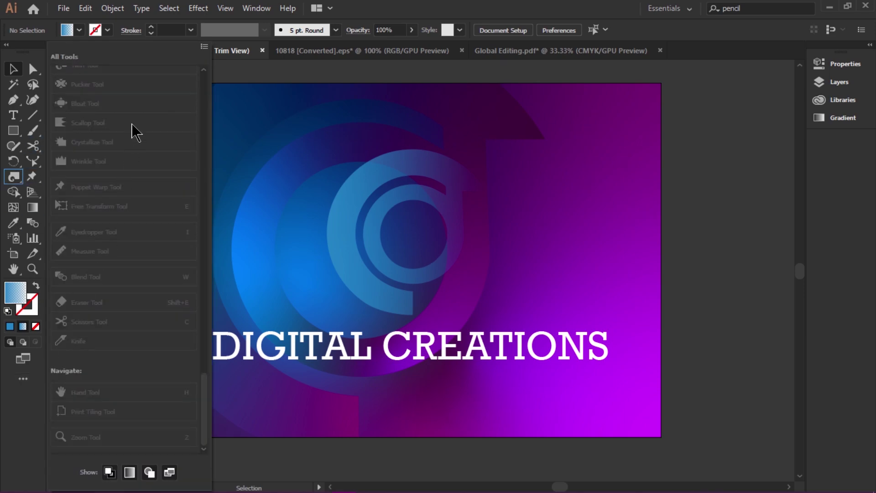
left_click_drag(201, 401, 205, 88)
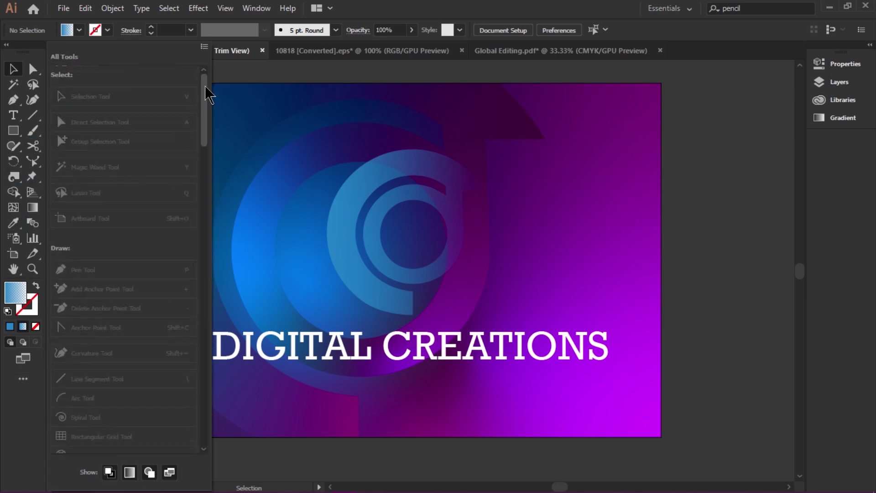
left_click(204, 47)
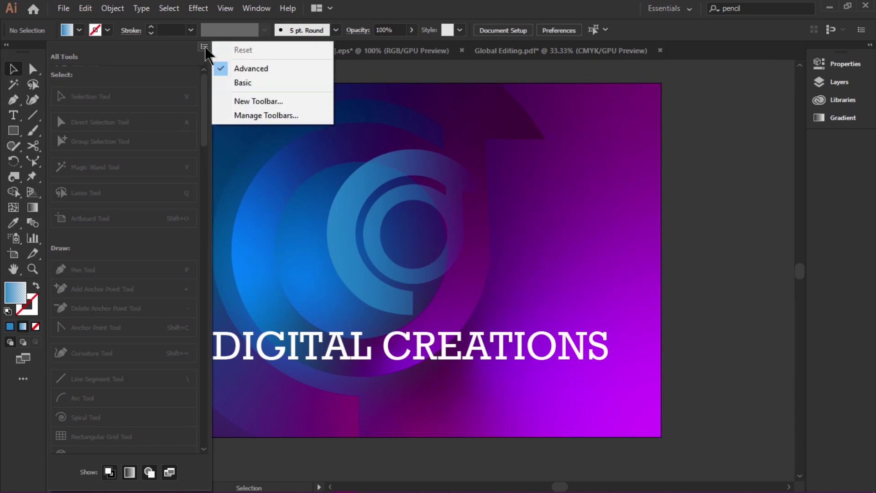
left_click(251, 83)
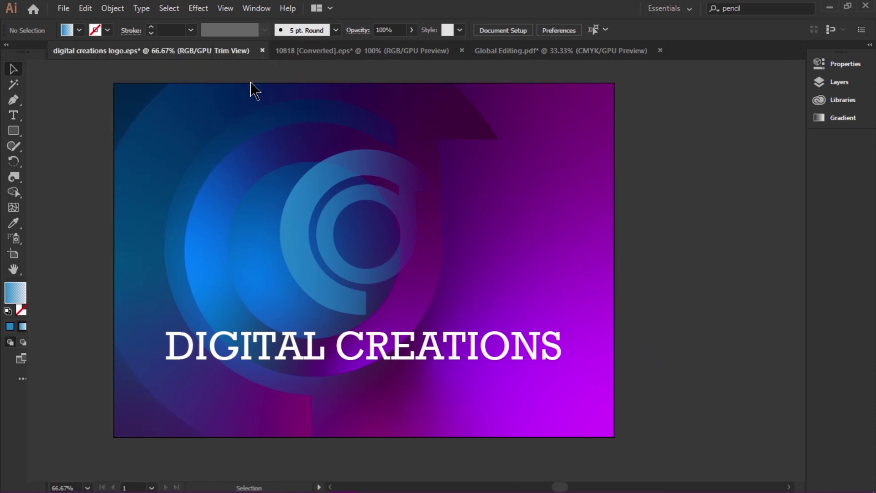
Step: Add the Area Type Tool from the full tool list to the Basic toolbar's Type tool group
left_click(13, 399)
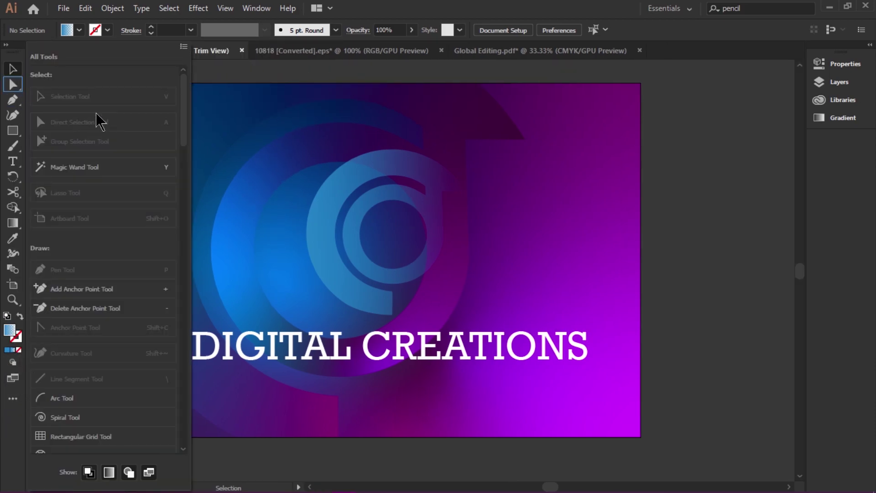
left_click(184, 47)
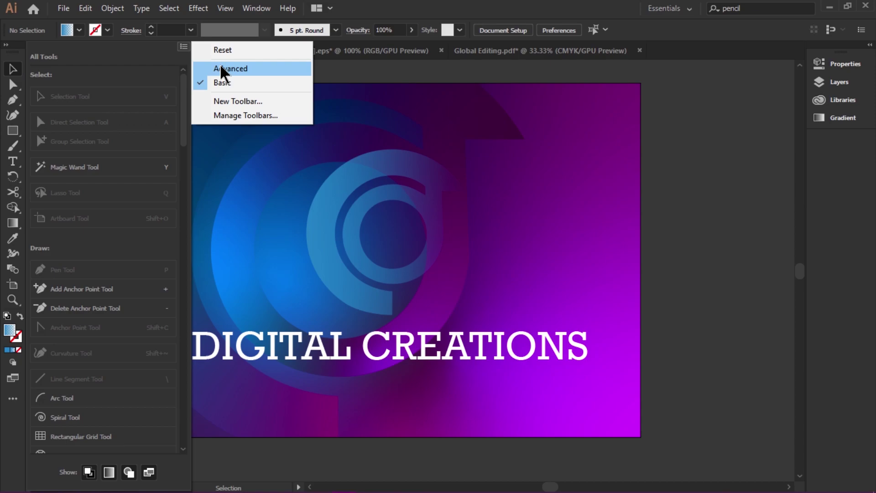
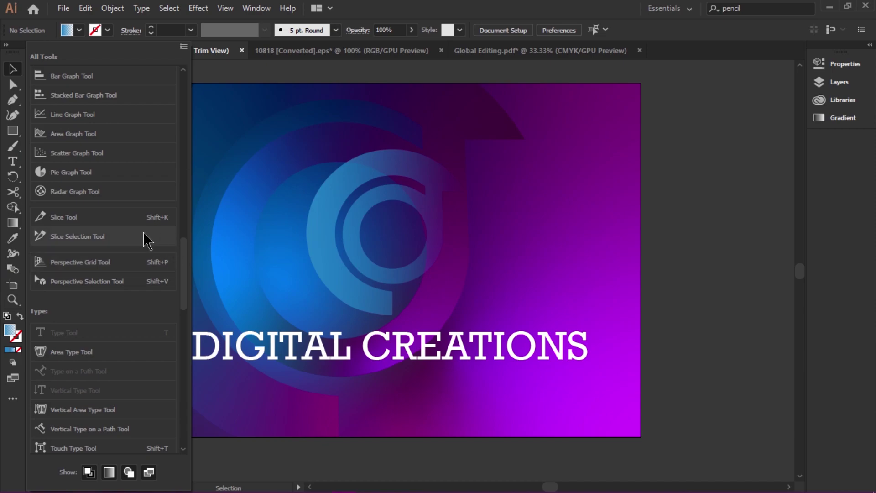
scroll(187, 285, "down", 3)
scroll(187, 285, "down", 3)
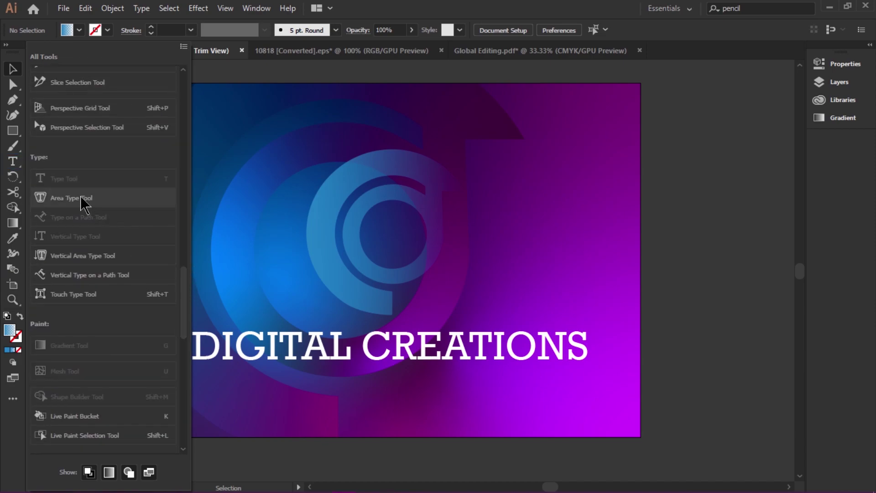
left_click_drag(74, 199, 18, 168)
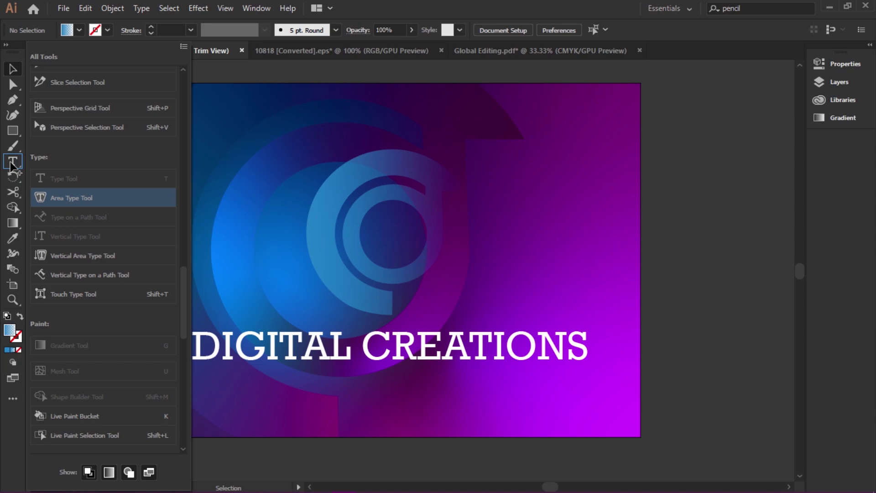
left_click_drag(12, 165, 13, 165)
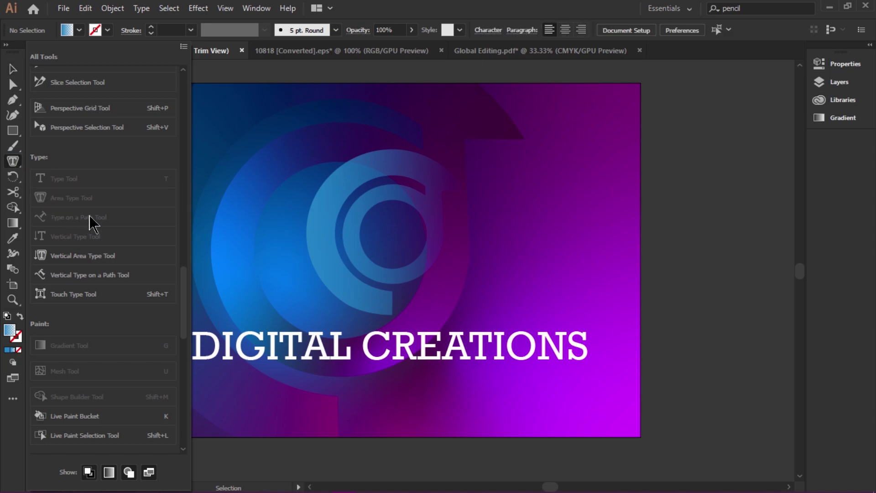
Step: Add the Vertical Area Type, Vertical Type on a Path and Touch Type tools to the Type group, and select its Type on a Path Tool
left_click_drag(78, 264, 9, 169)
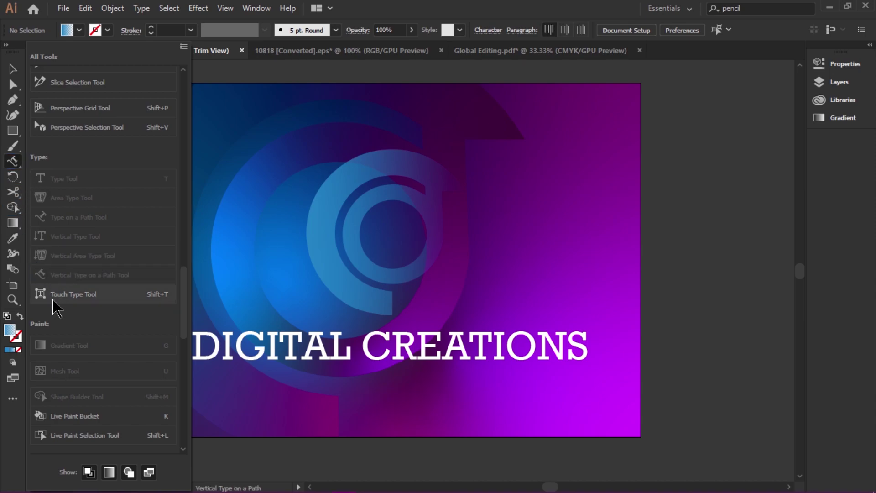
left_click_drag(59, 294, 13, 162)
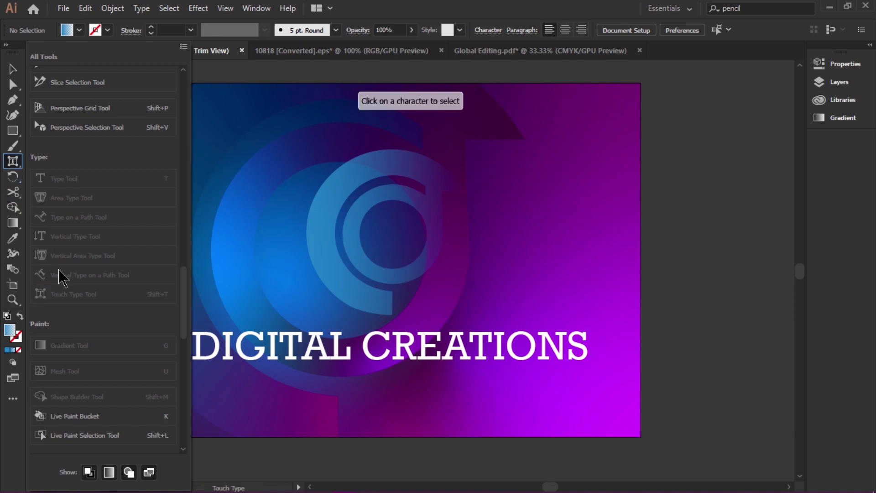
right_click(13, 162)
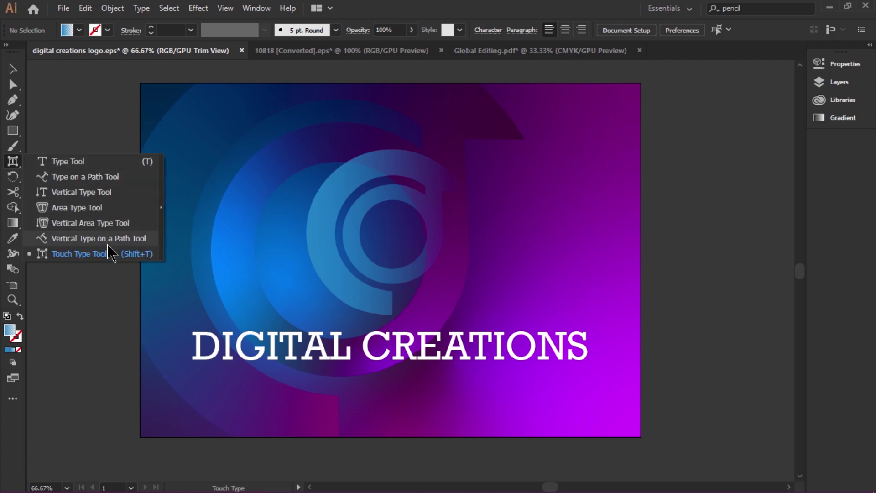
left_click(101, 178)
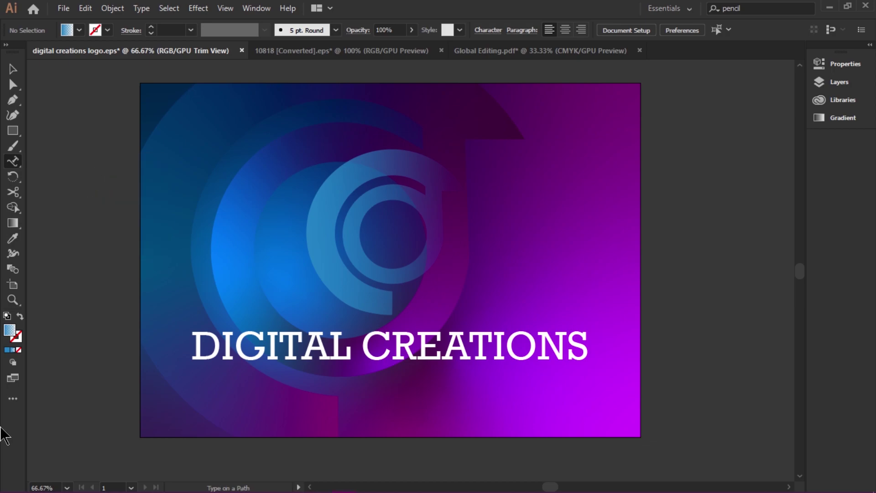
Step: Hide and show again the toolbar's Coloring controls, and do the same with its Draw Mode controls
left_click(13, 400)
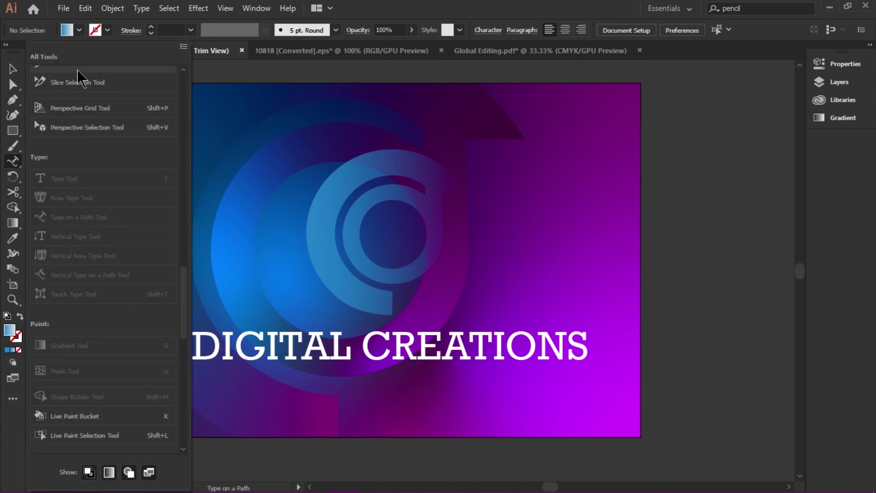
left_click_drag(184, 288, 187, 420)
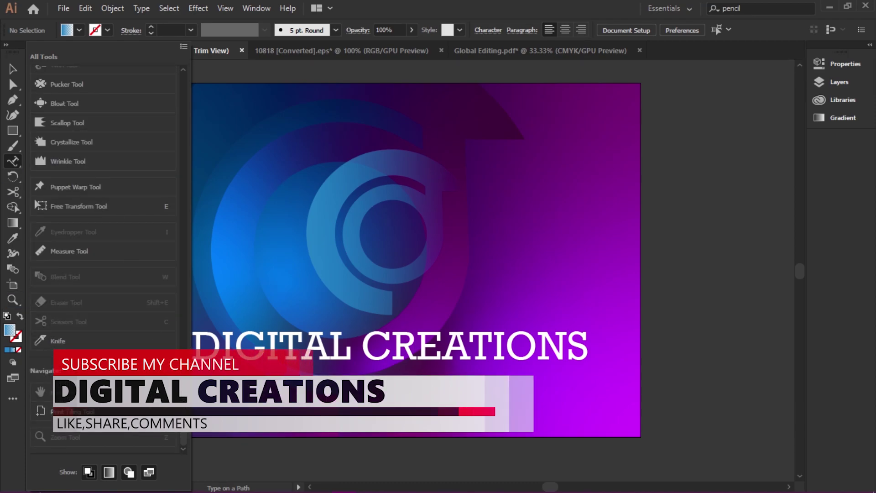
mouse_move(69, 477)
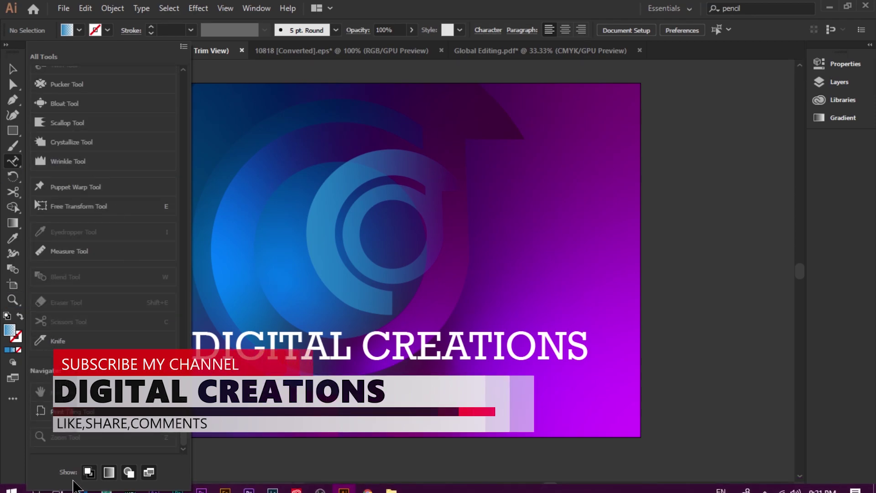
left_click(109, 474)
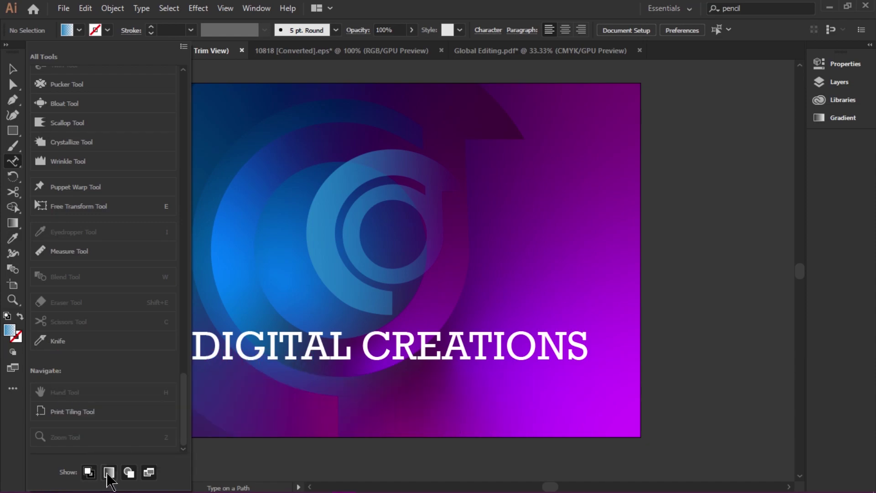
left_click(108, 474)
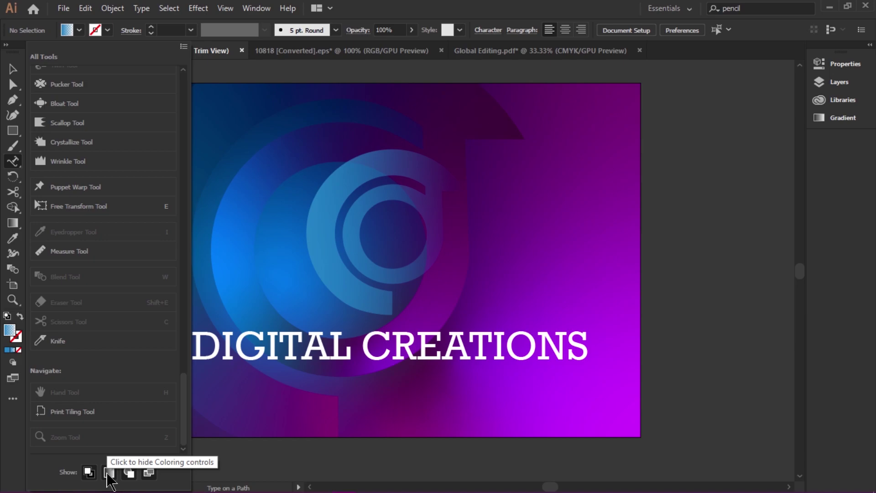
left_click(131, 475)
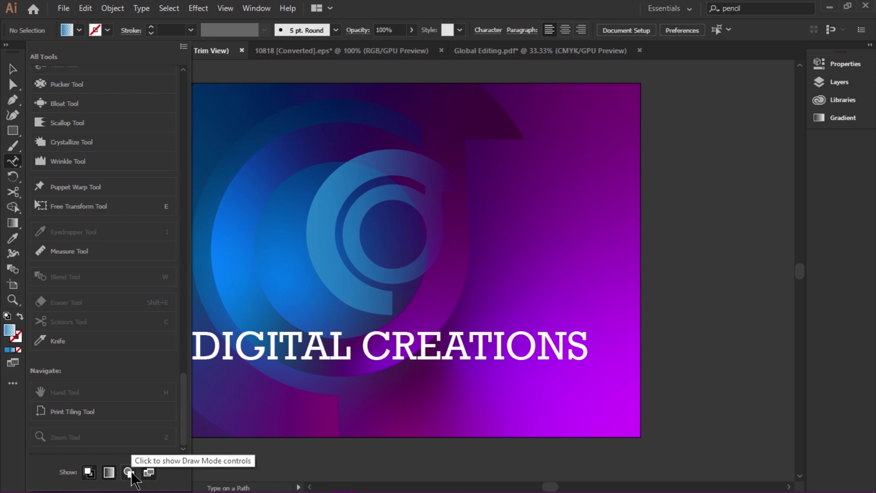
left_click(132, 474)
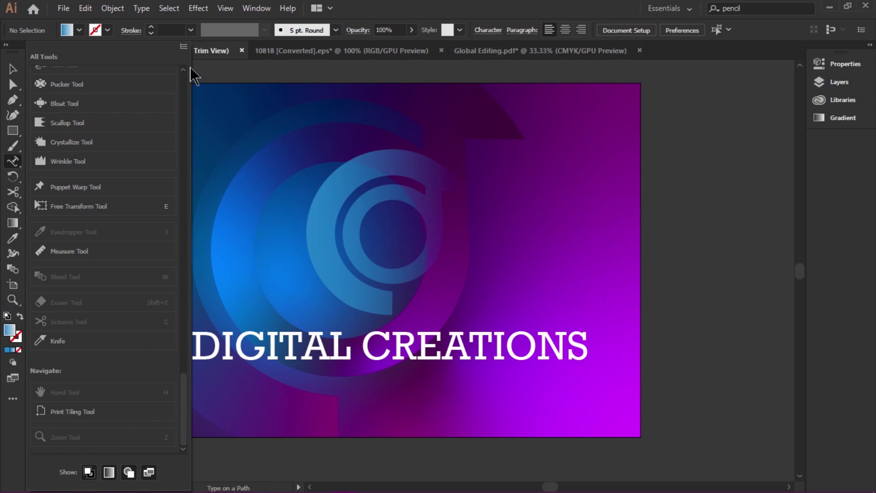
Step: Create a new custom toolbar named New Artwork
left_click(183, 47)
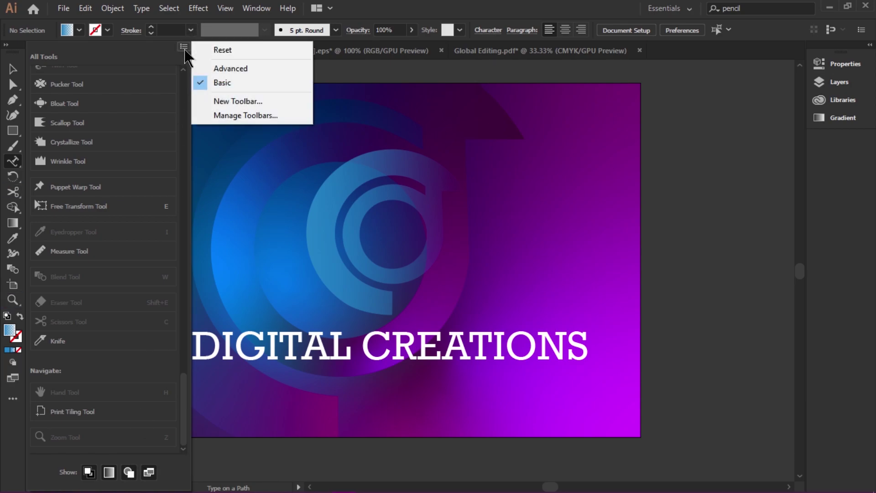
left_click(216, 104)
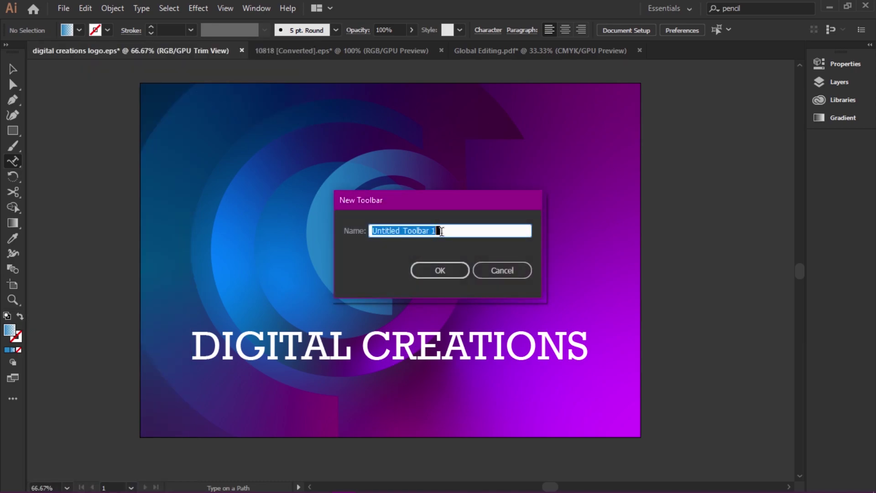
type("New")
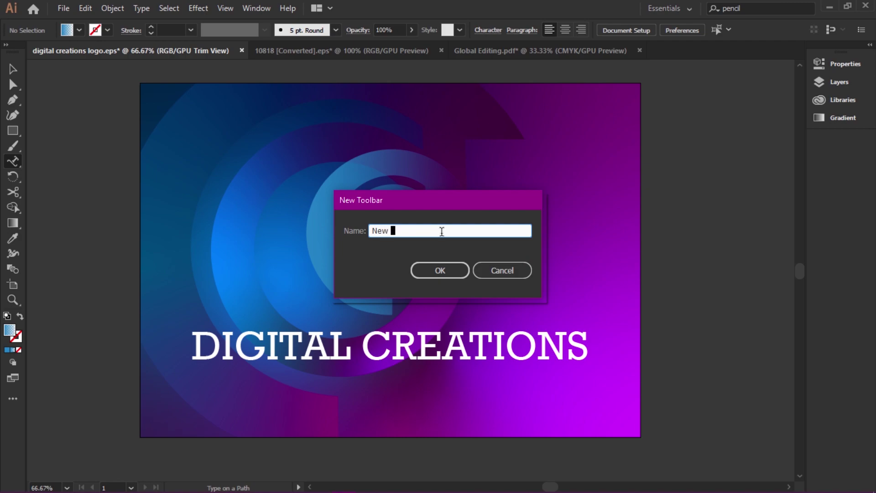
type(" Artwork")
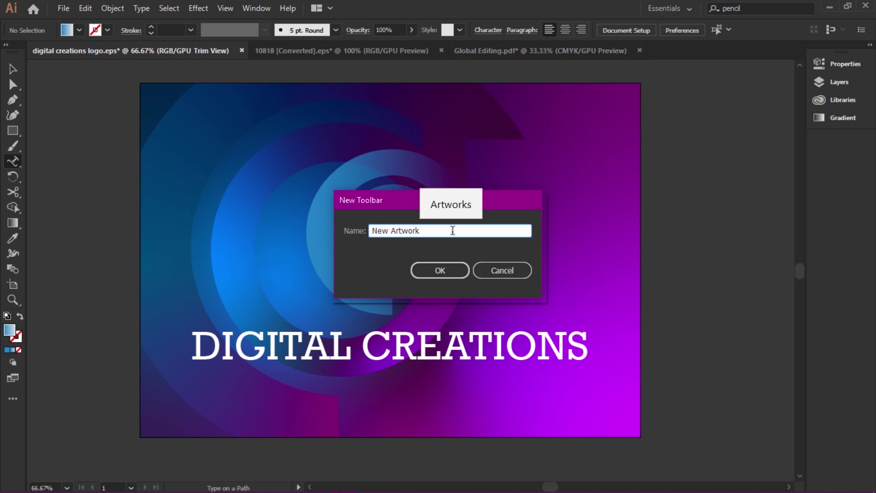
left_click(441, 271)
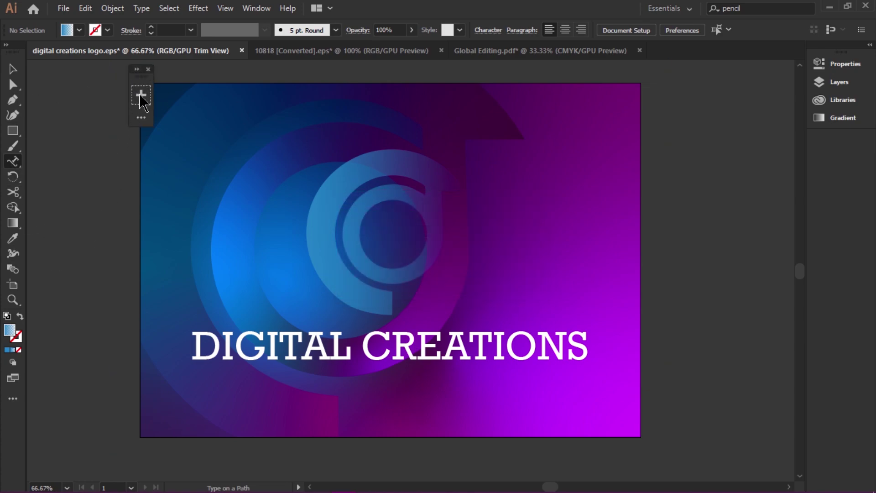
Step: Check the main toolbar's options, dismiss them and activate the Selection Tool
left_click(13, 399)
left_click(183, 46)
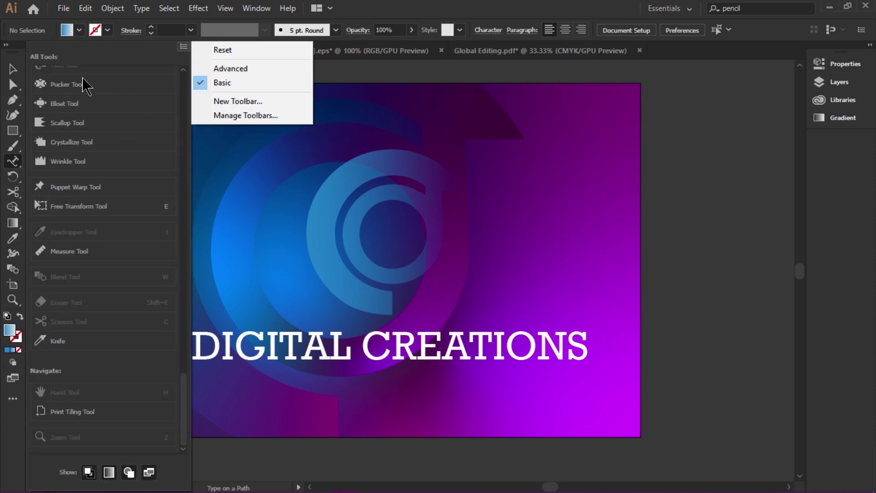
left_click(12, 62)
left_click(211, 79)
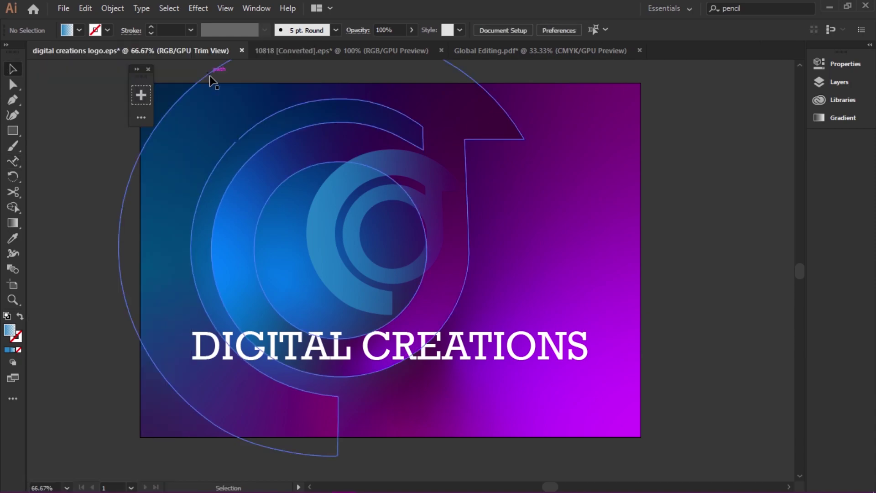
Step: Look through the tools and controls that can be added to the empty New Artwork toolbar
left_click(141, 120)
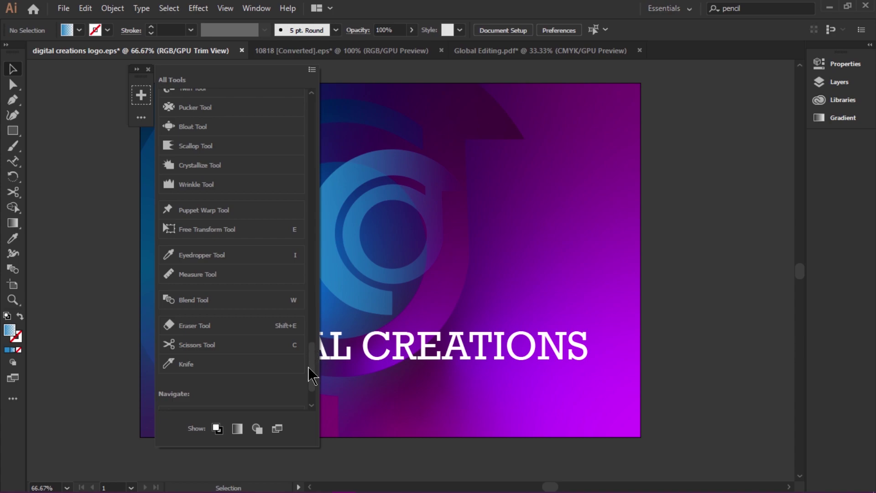
scroll(313, 366, "down", 3)
left_click_drag(316, 346, 328, 86)
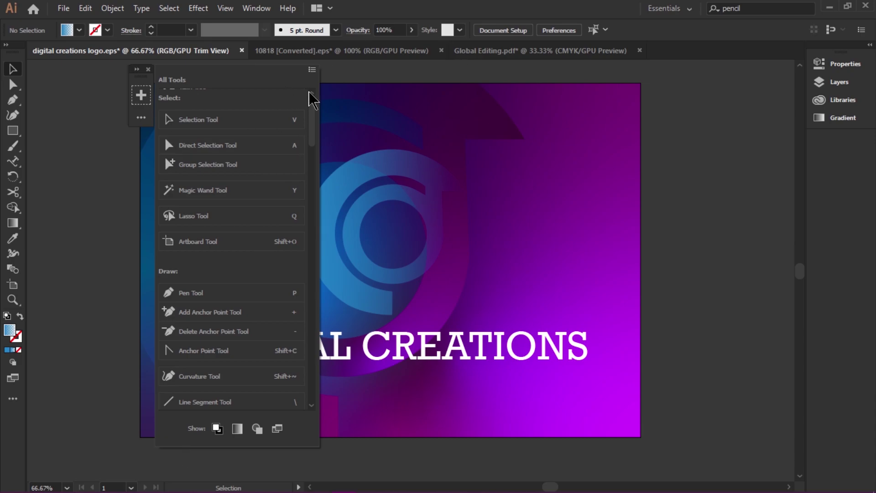
left_click_drag(311, 112, 313, 247)
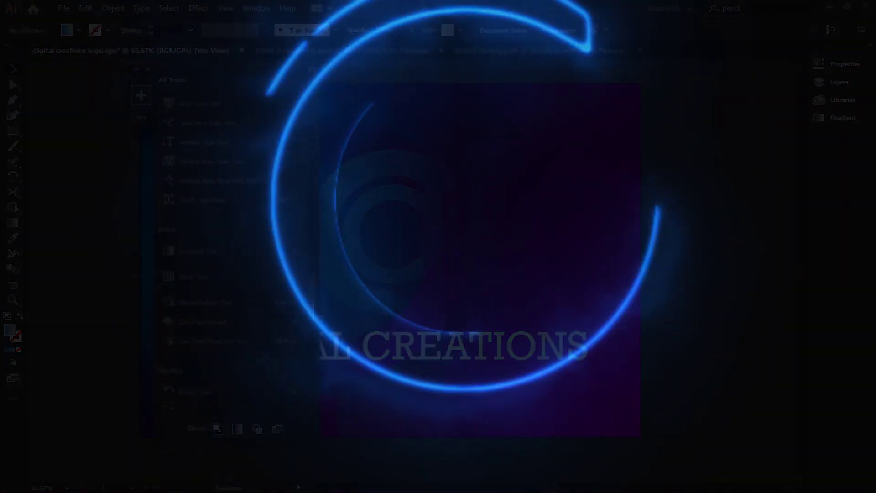